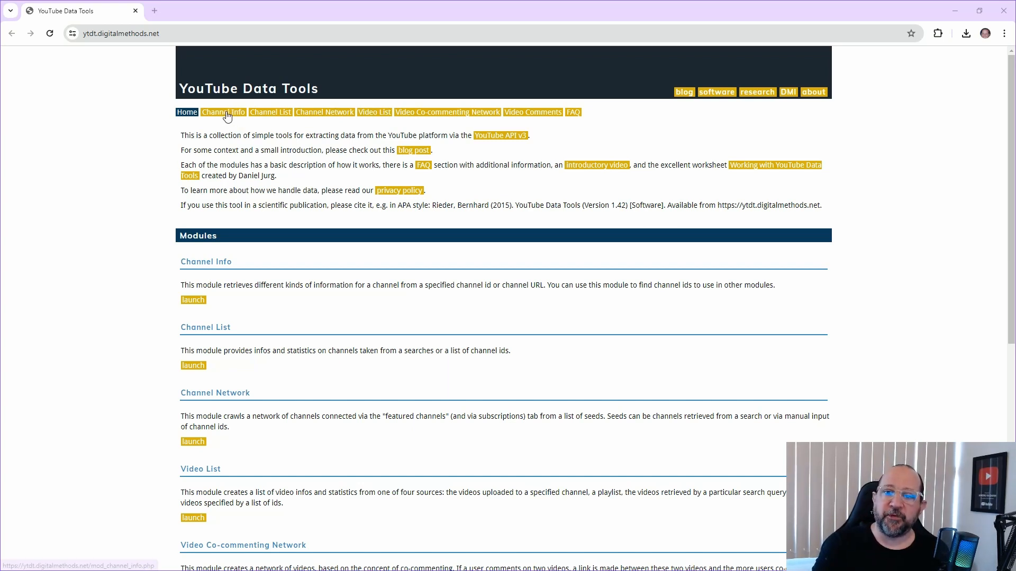
Run the Channel Info module on the example channel URL, completing the robot check, and review the returned channel details.
{"action": "left_click", "coordinate": [226, 113]}
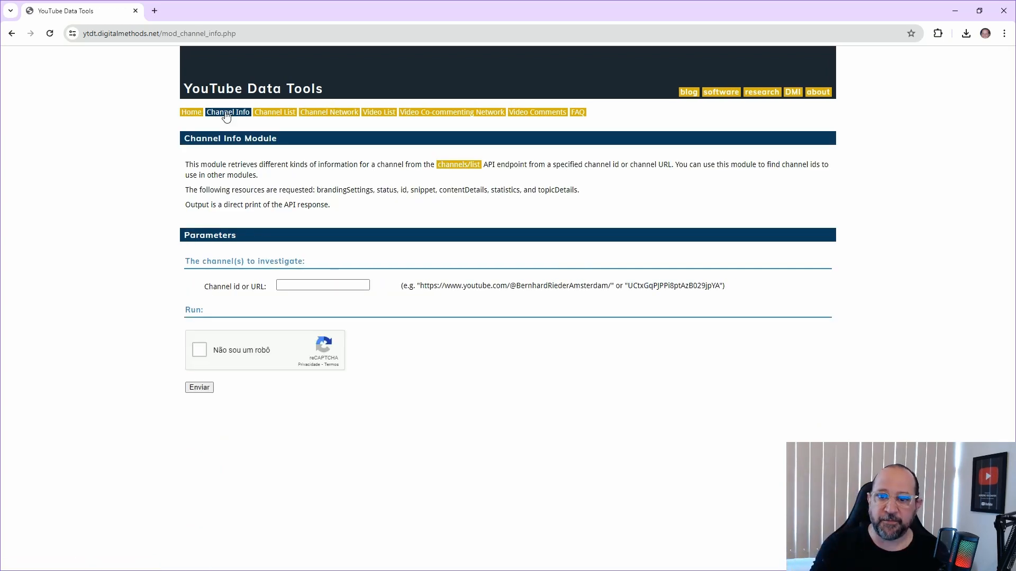
{"action": "left_click", "coordinate": [278, 287]}
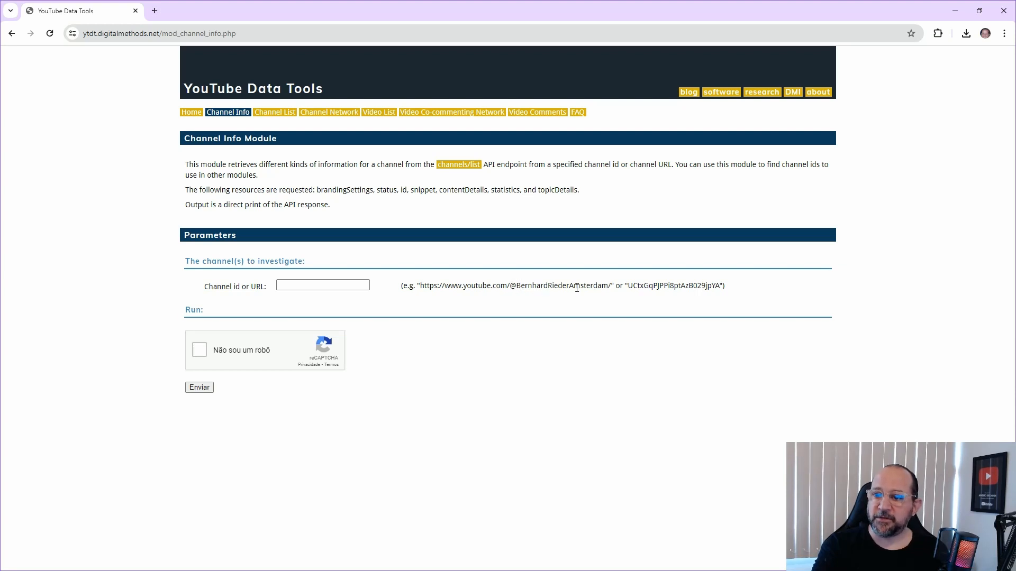
{"action": "left_click_drag", "start_coordinate": [612, 289], "coordinate": [312, 286]}
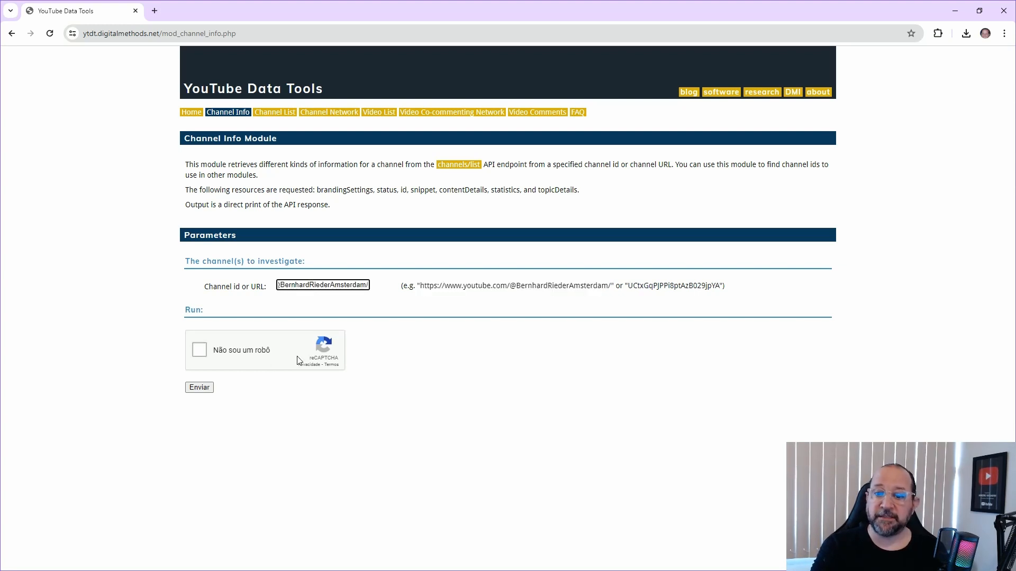
{"action": "left_click", "coordinate": [199, 350]}
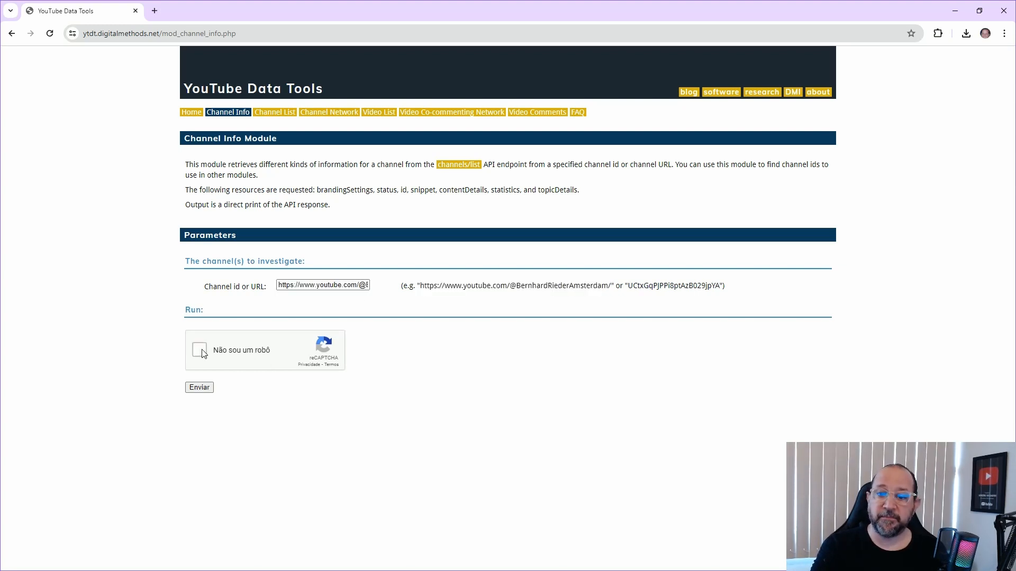
{"action": "left_click", "coordinate": [200, 390]}
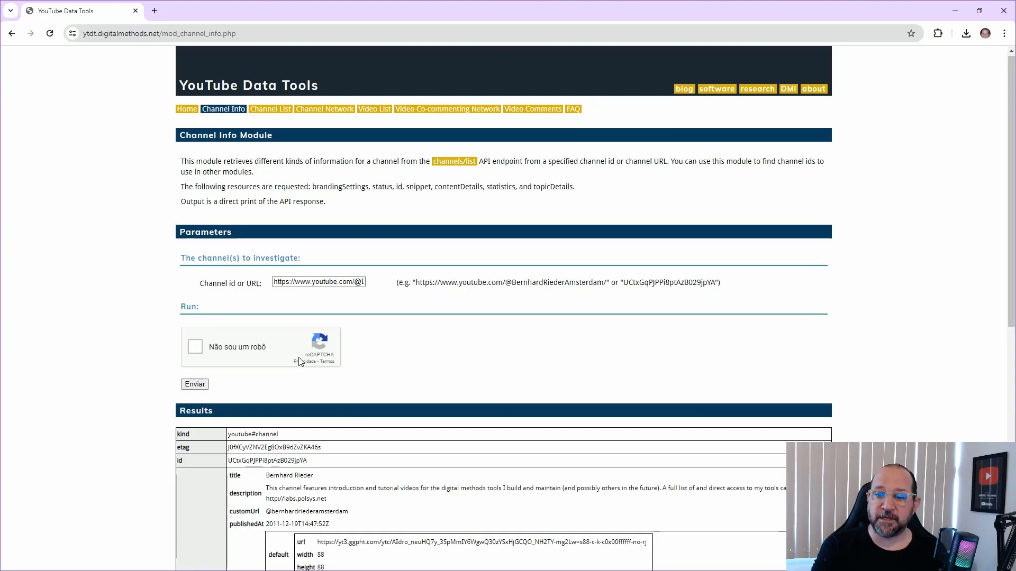
{"action": "scroll", "coordinate": [459, 368], "scroll_direction": "down", "scroll_amount": 8}
{"action": "scroll", "coordinate": [415, 381], "scroll_direction": "down", "scroll_amount": 1}
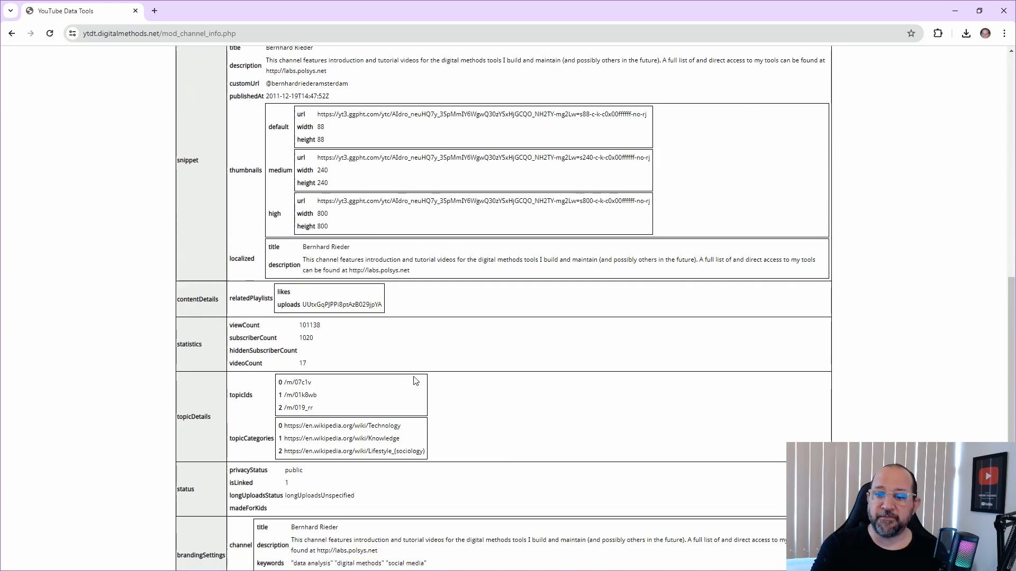
{"action": "scroll", "coordinate": [416, 456], "scroll_direction": "up", "scroll_amount": 7}
{"action": "scroll", "coordinate": [415, 456], "scroll_direction": "down", "scroll_amount": 8}
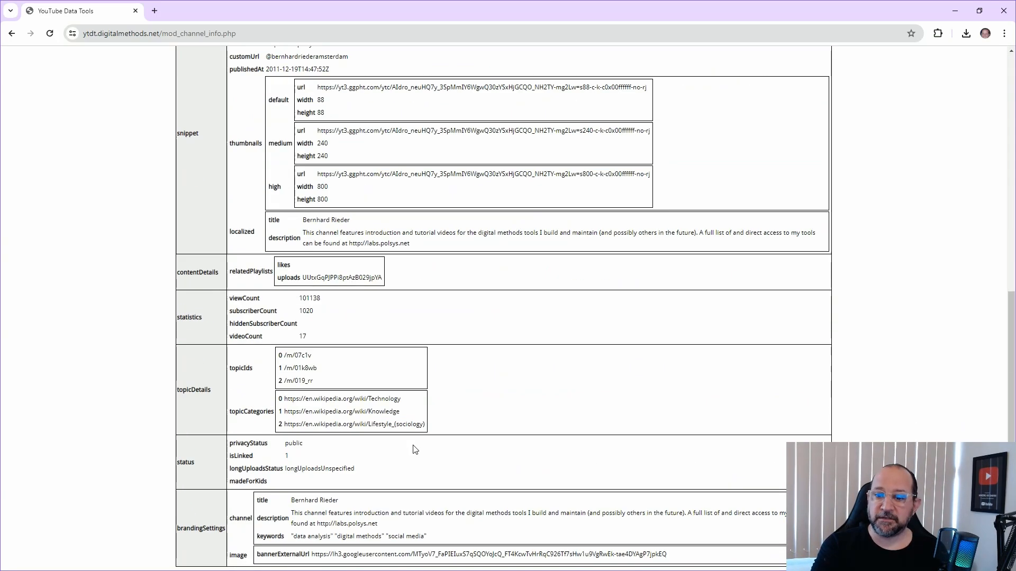
{"action": "scroll", "coordinate": [417, 450], "scroll_direction": "up", "scroll_amount": 10}
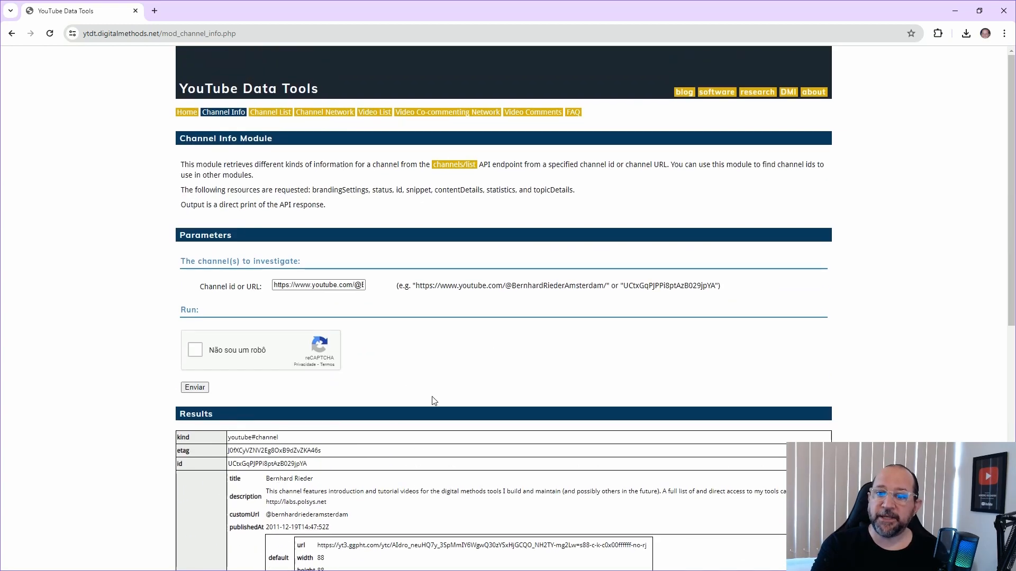
Set up a Channel List search for "covid" with 1 iteration, ranked by relevance.
{"action": "left_click", "coordinate": [270, 112]}
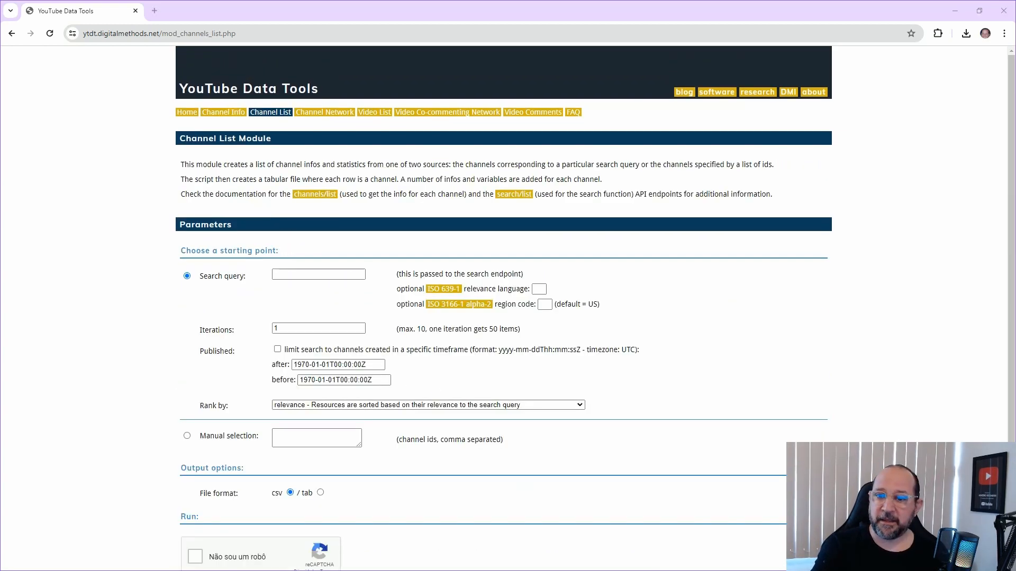
{"action": "left_click", "coordinate": [284, 277]}
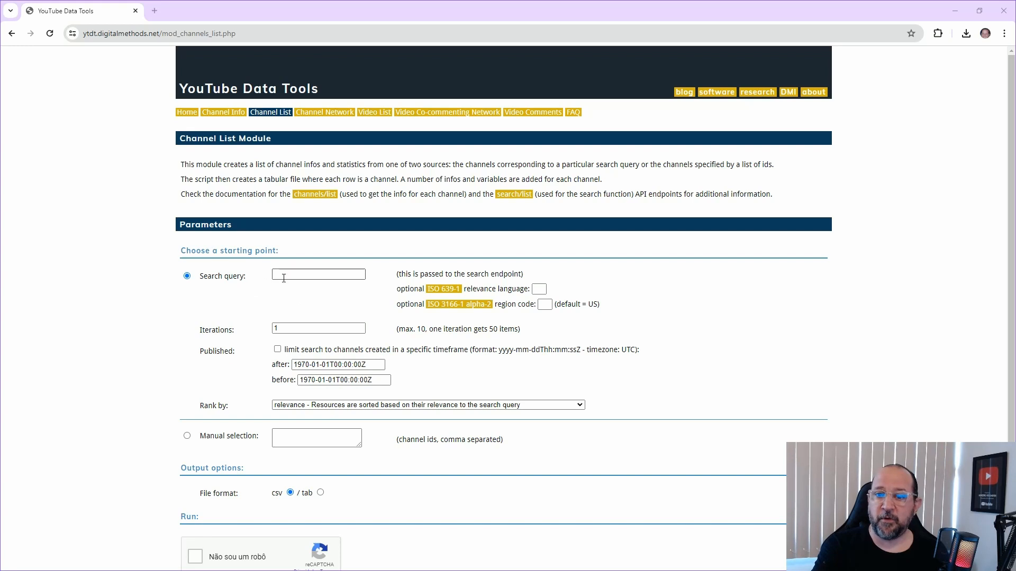
{"action": "left_click", "coordinate": [313, 274]}
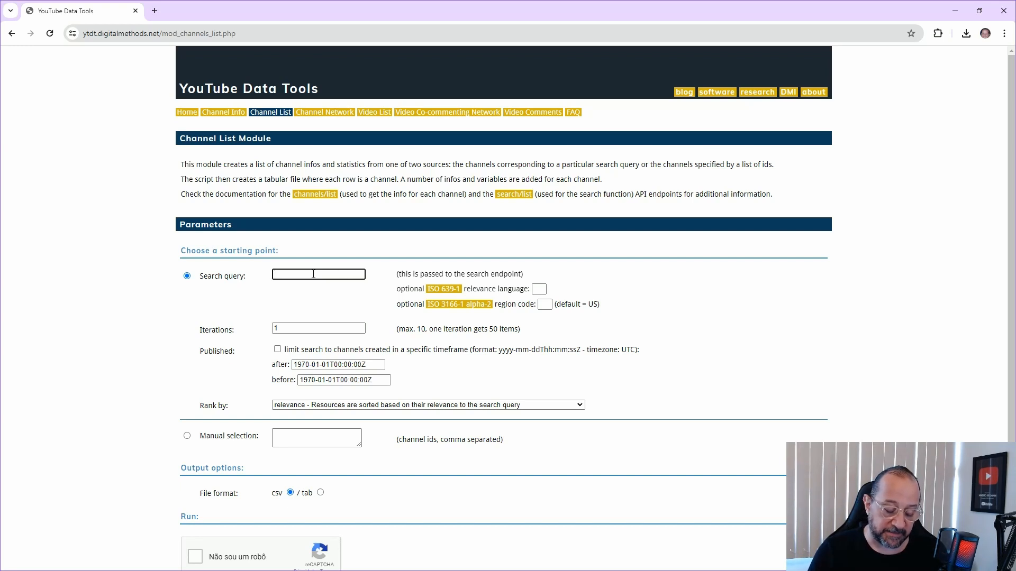
{"action": "type", "text": "covid"}
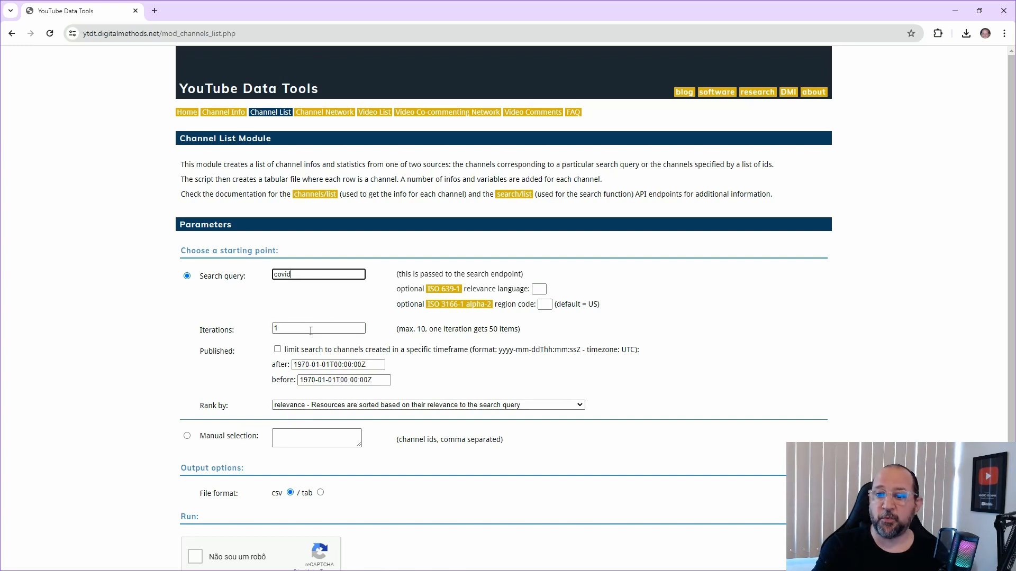
{"action": "left_click", "coordinate": [358, 329]}
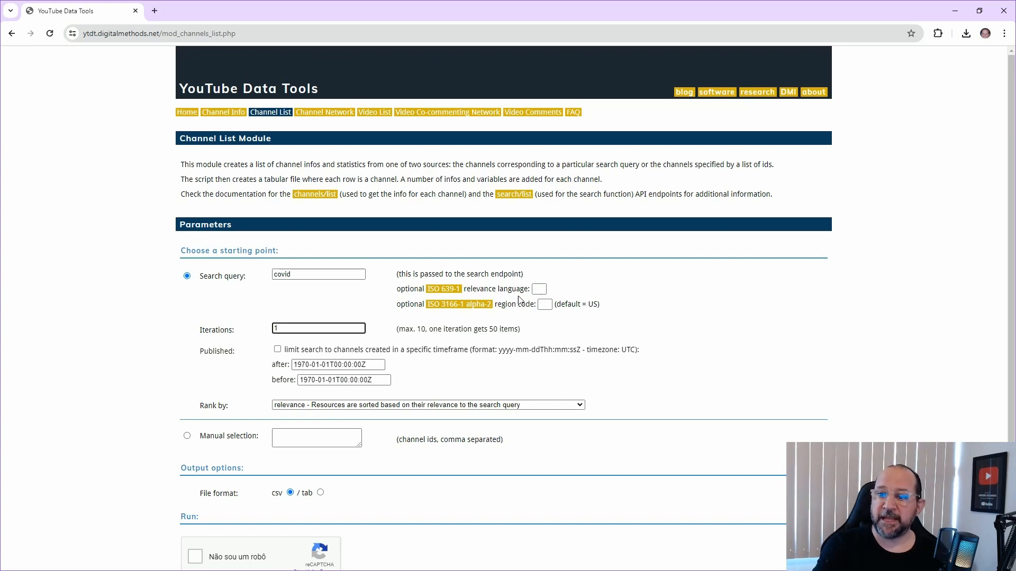
{"action": "left_click", "coordinate": [295, 410]}
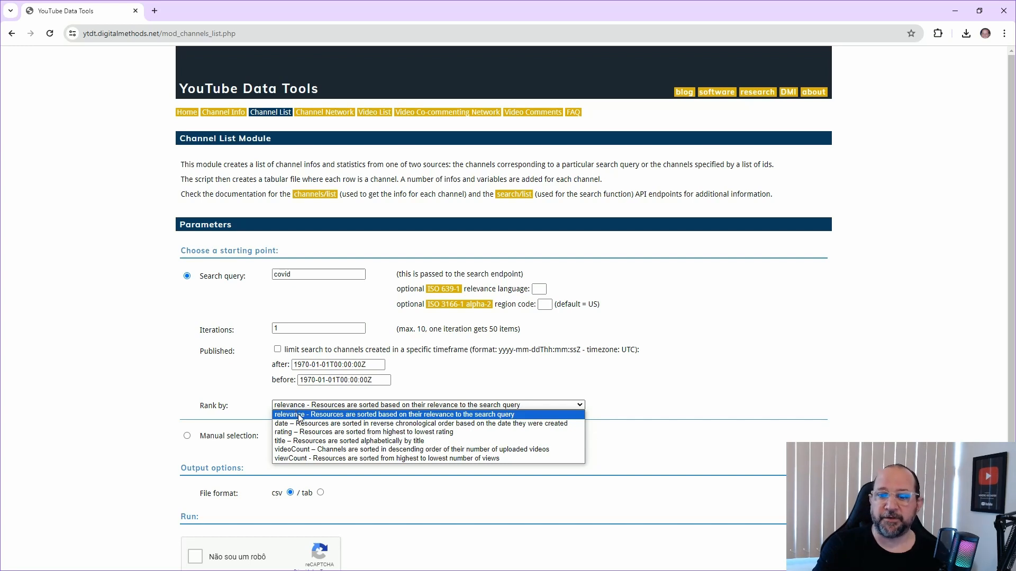
{"action": "left_click", "coordinate": [298, 415]}
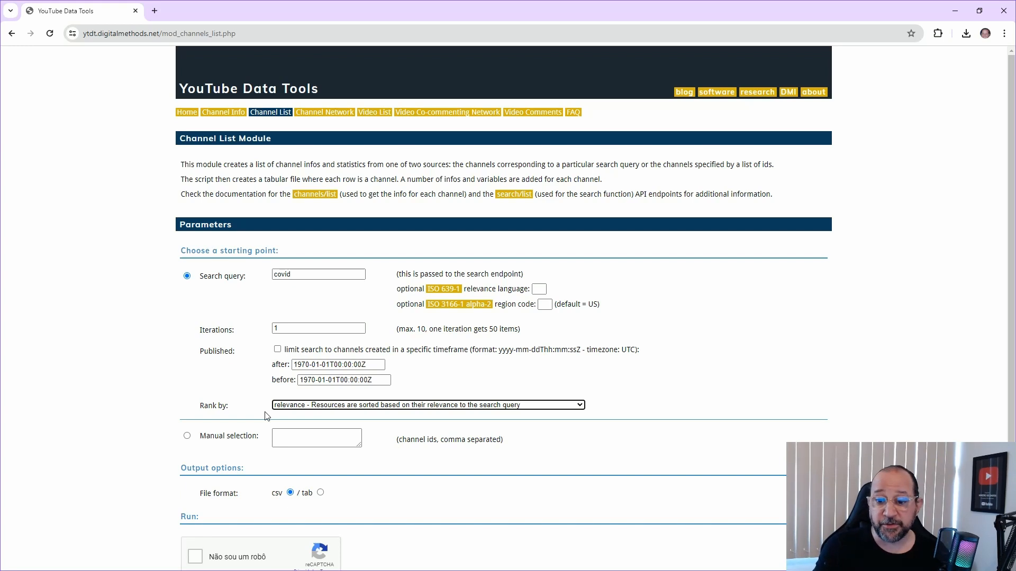
Complete the robot check, run the channel list search and download the resulting CSV file.
{"action": "left_click", "coordinate": [195, 557]}
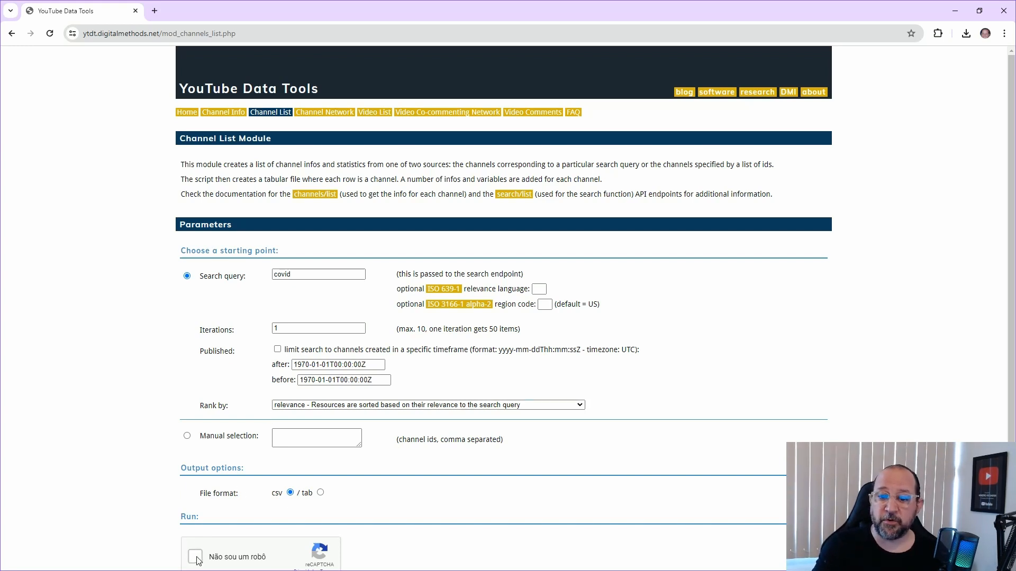
{"action": "scroll", "coordinate": [196, 558], "scroll_direction": "down", "scroll_amount": 1}
{"action": "left_click", "coordinate": [196, 562]}
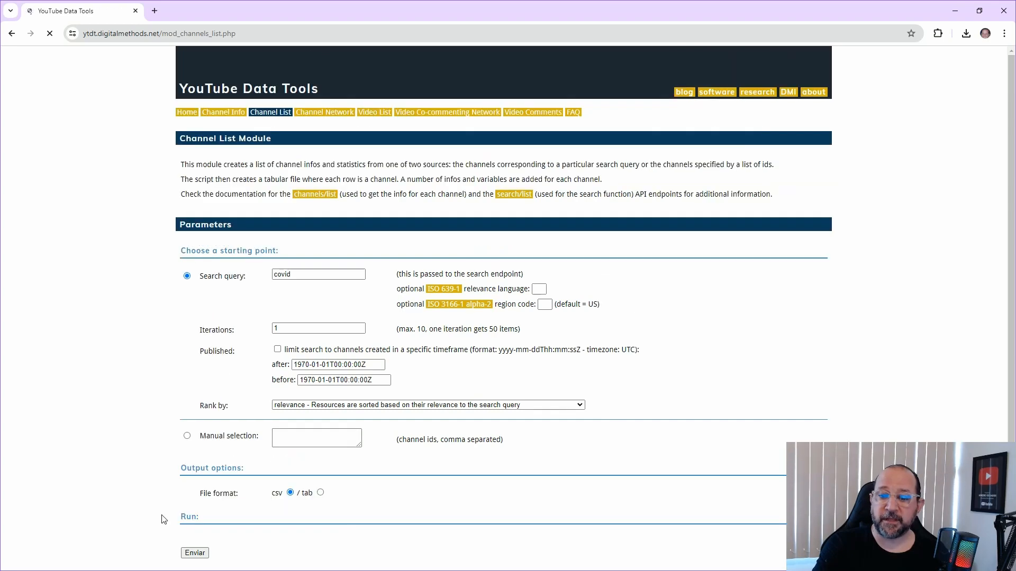
{"action": "scroll", "coordinate": [158, 513], "scroll_direction": "down", "scroll_amount": 2}
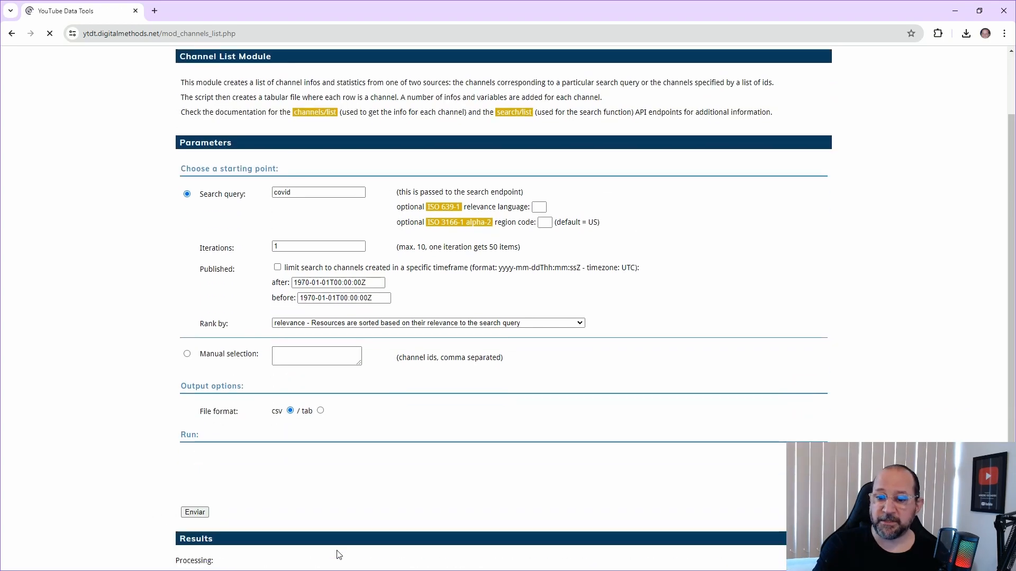
{"action": "scroll", "coordinate": [311, 537], "scroll_direction": "down", "scroll_amount": 2}
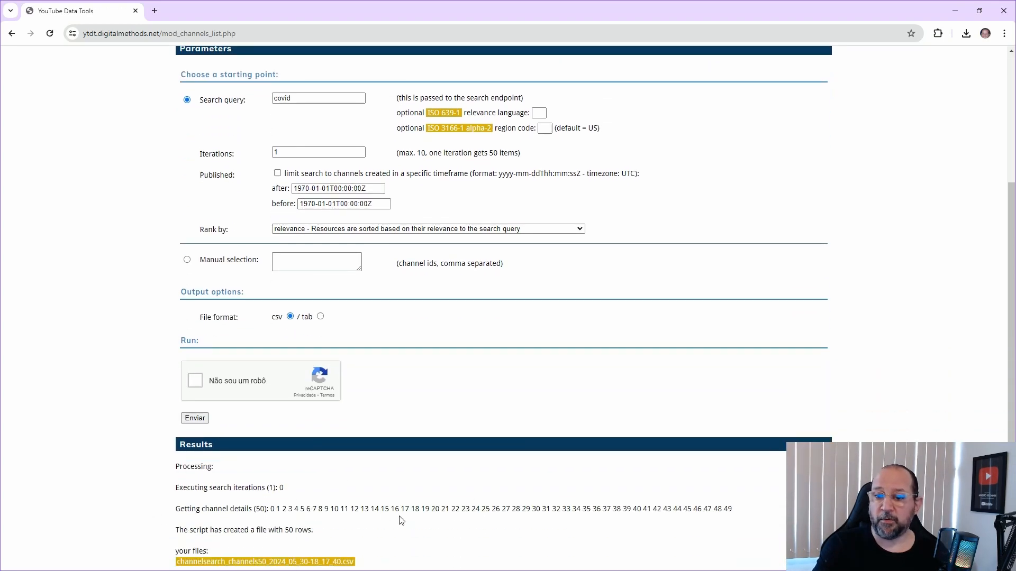
{"action": "left_click", "coordinate": [254, 563]}
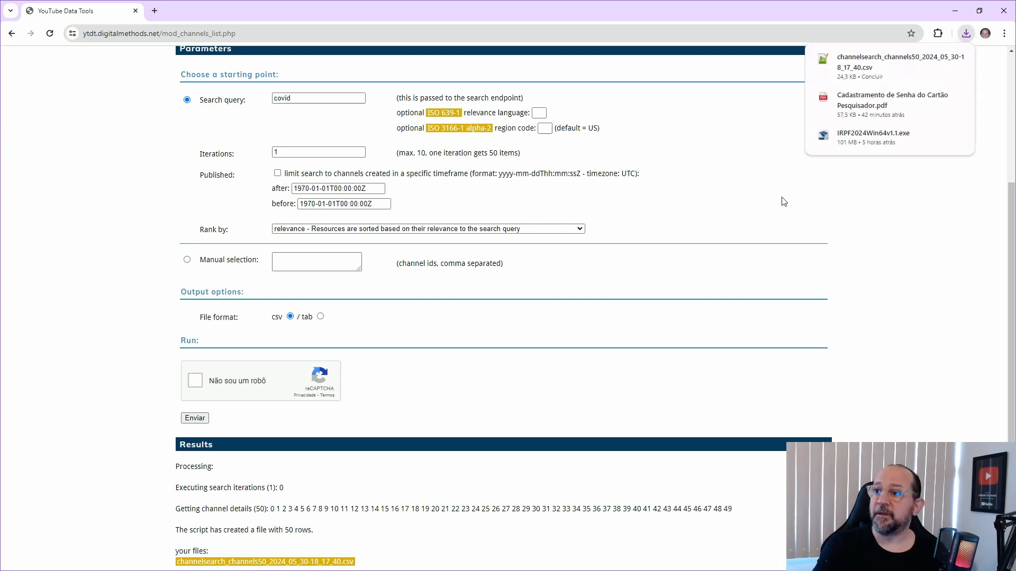
{"action": "mouse_move", "coordinate": [915, 83]}
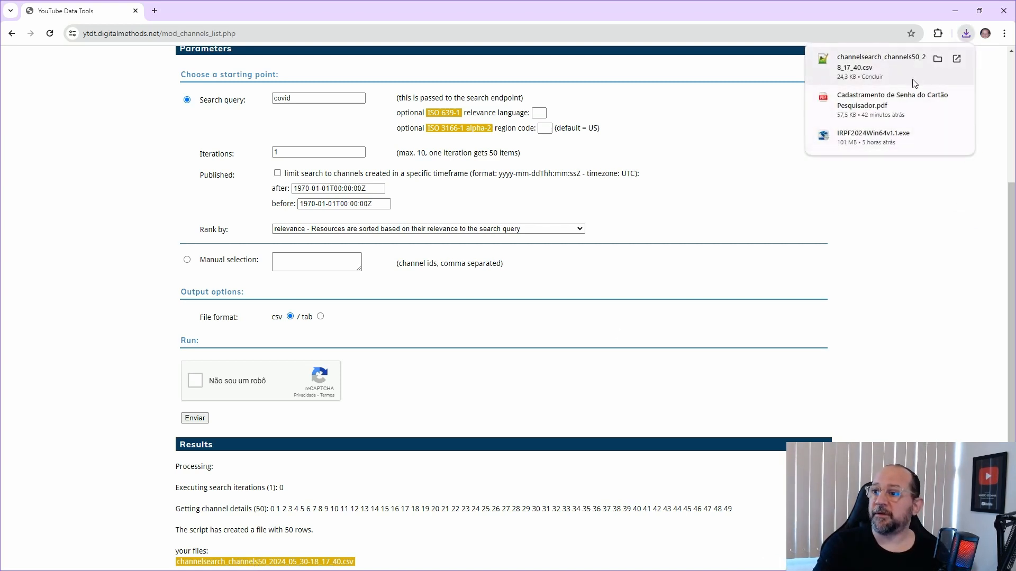
{"action": "left_click", "coordinate": [766, 219]}
Run a Channel Network crawl for the search query "covid" with 1 iteration, relevance ranking and crawl depth 1.
{"action": "scroll", "coordinate": [462, 215], "scroll_direction": "up", "scroll_amount": 4}
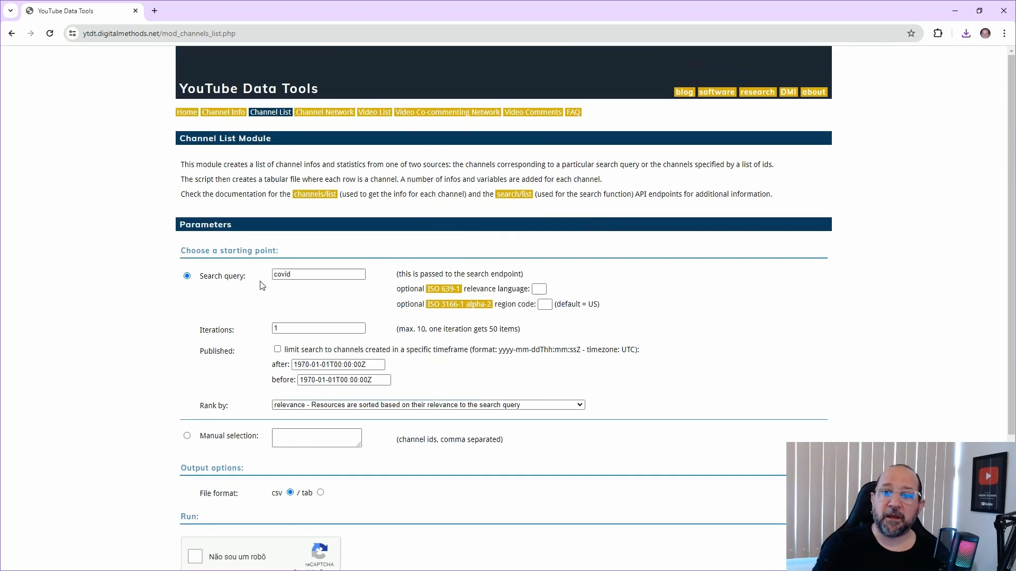
{"action": "left_click", "coordinate": [319, 113]}
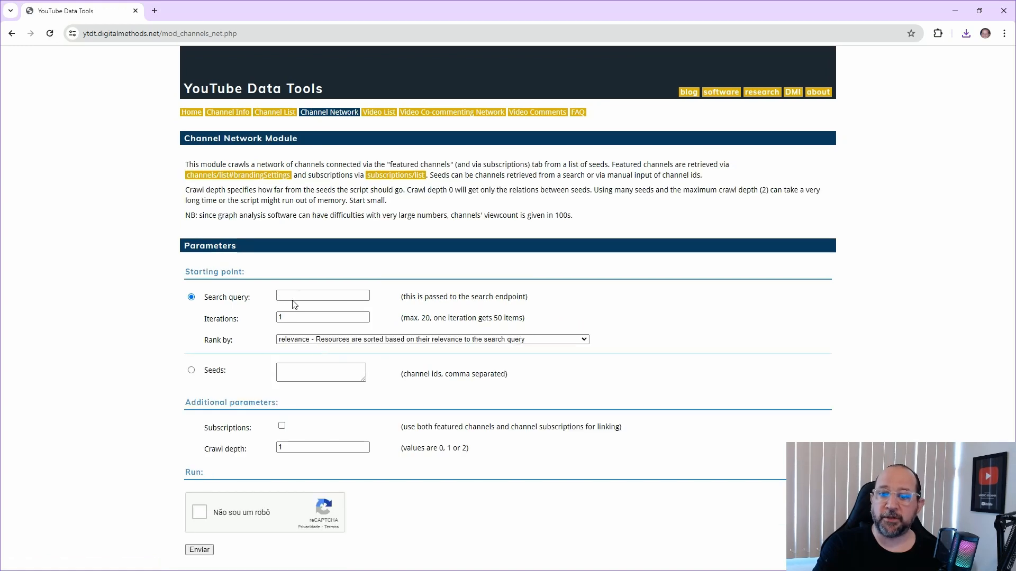
{"action": "left_click", "coordinate": [297, 295]}
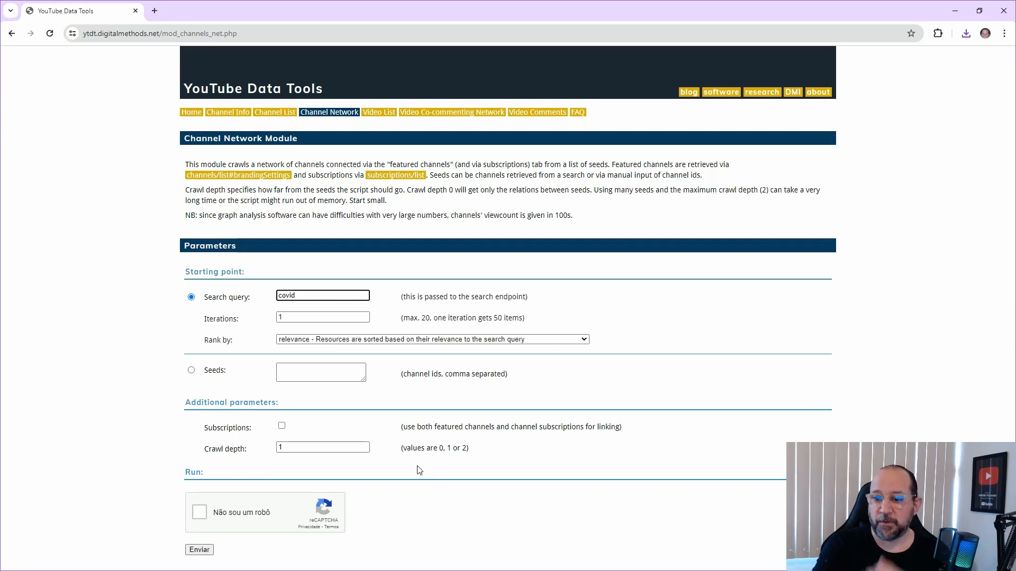
{"action": "left_click", "coordinate": [199, 512]}
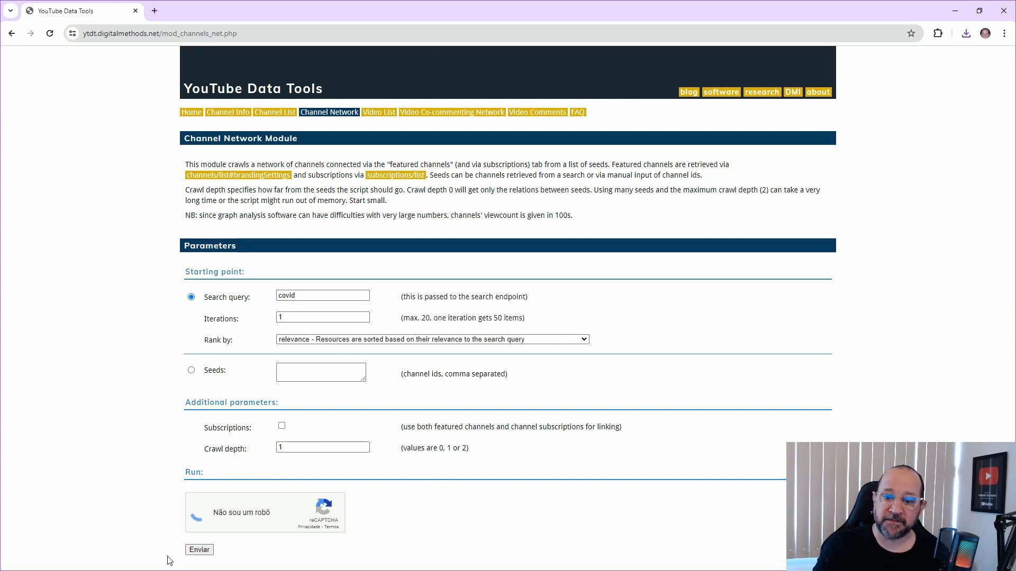
{"action": "left_click", "coordinate": [199, 550]}
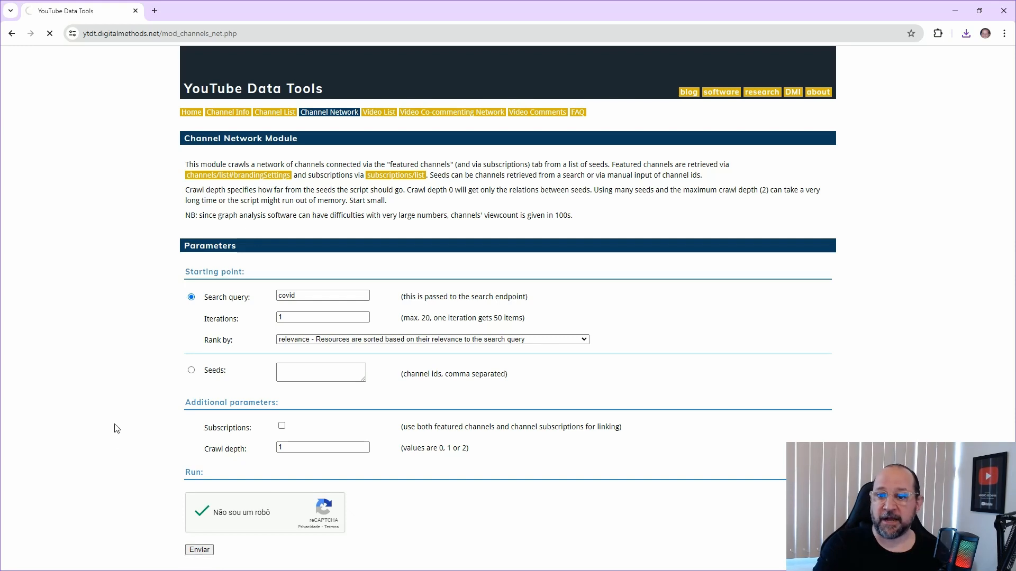
{"action": "scroll", "coordinate": [139, 462], "scroll_direction": "down", "scroll_amount": 1}
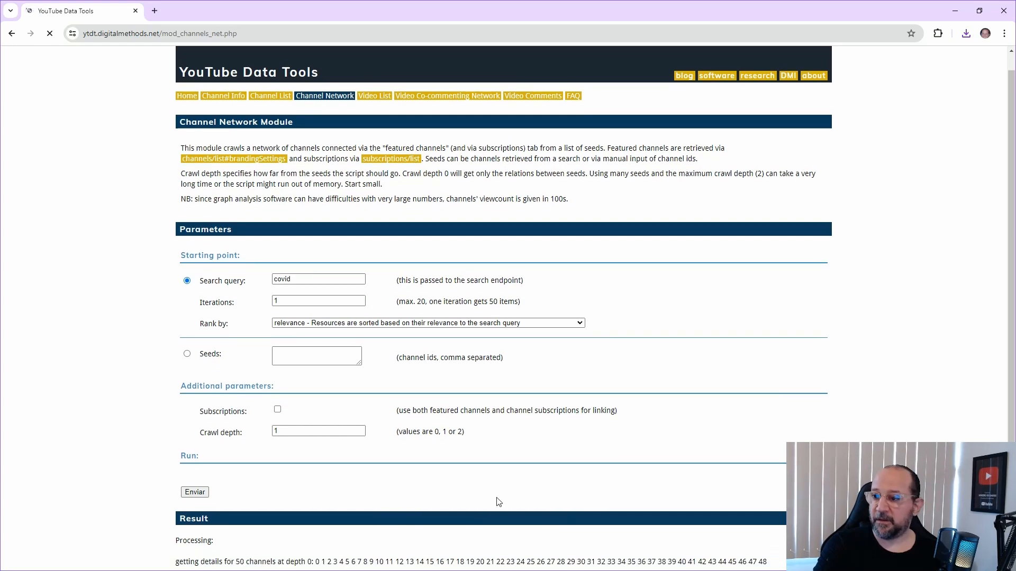
{"action": "scroll", "coordinate": [507, 491], "scroll_direction": "down", "scroll_amount": 1}
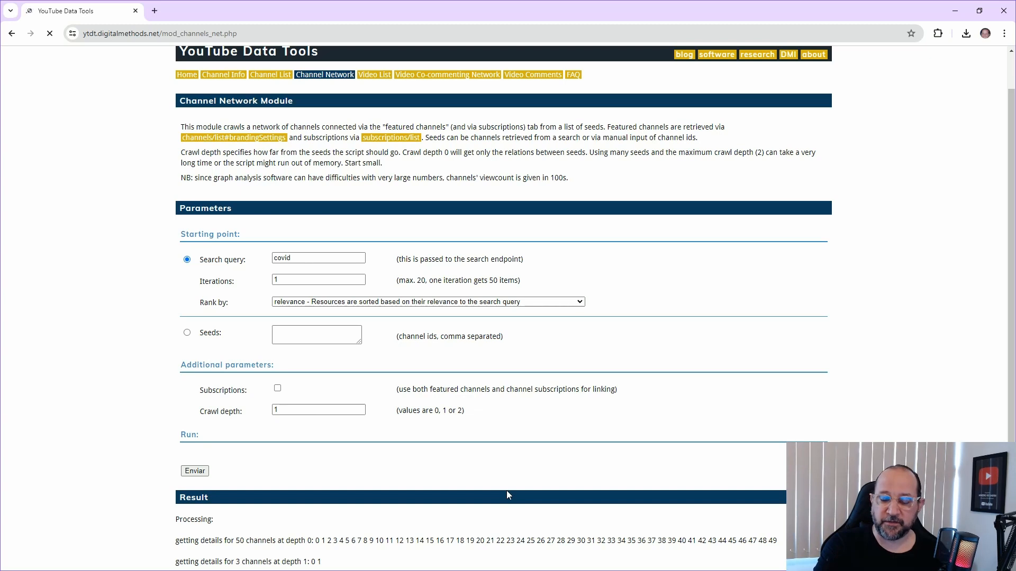
{"action": "scroll", "coordinate": [507, 491], "scroll_direction": "down", "scroll_amount": 2}
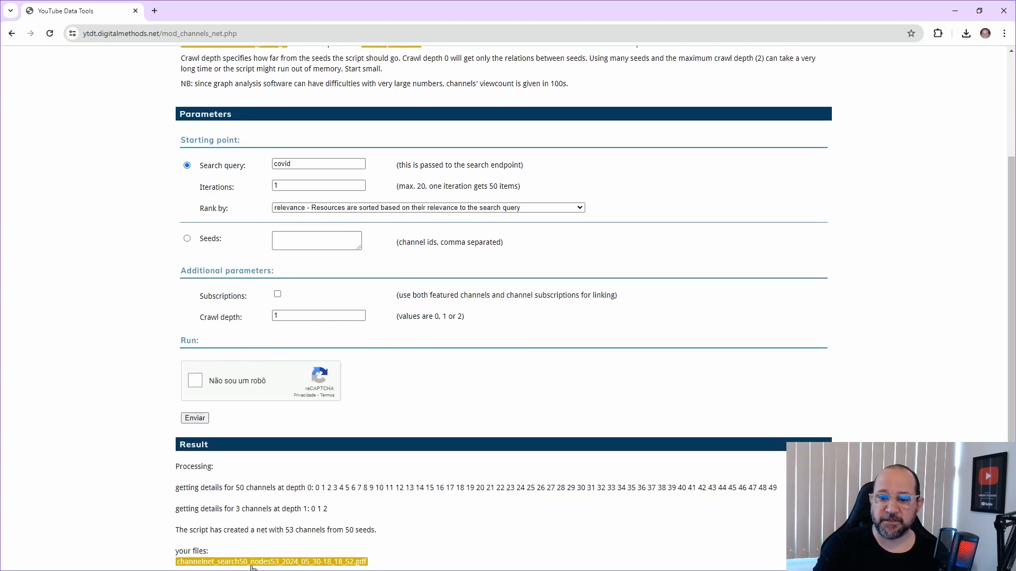
Download the channel network GDF file and import it into Gephi as a directed graph in a new workspace.
{"action": "left_click", "coordinate": [284, 563]}
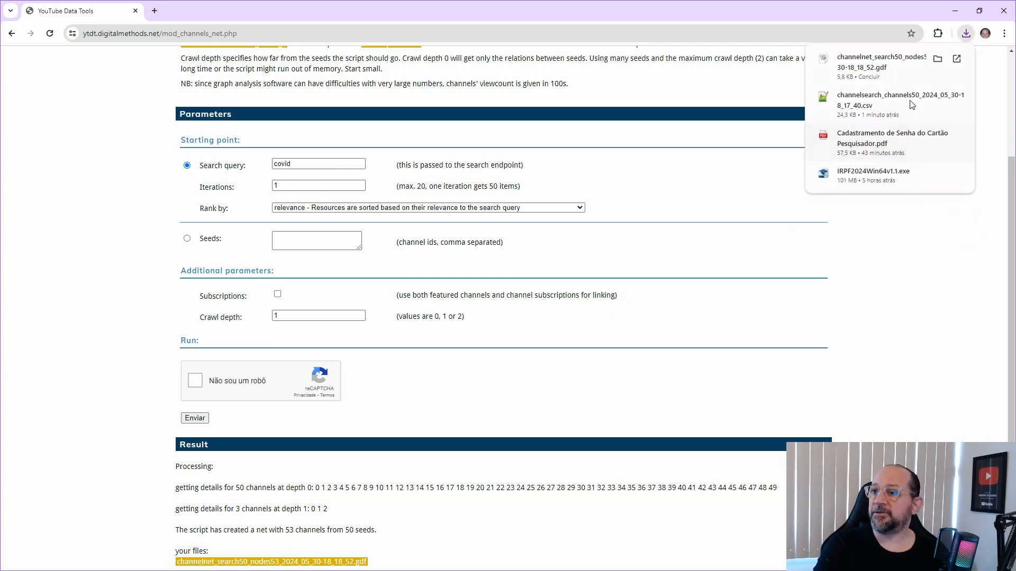
{"action": "left_click", "coordinate": [873, 66]}
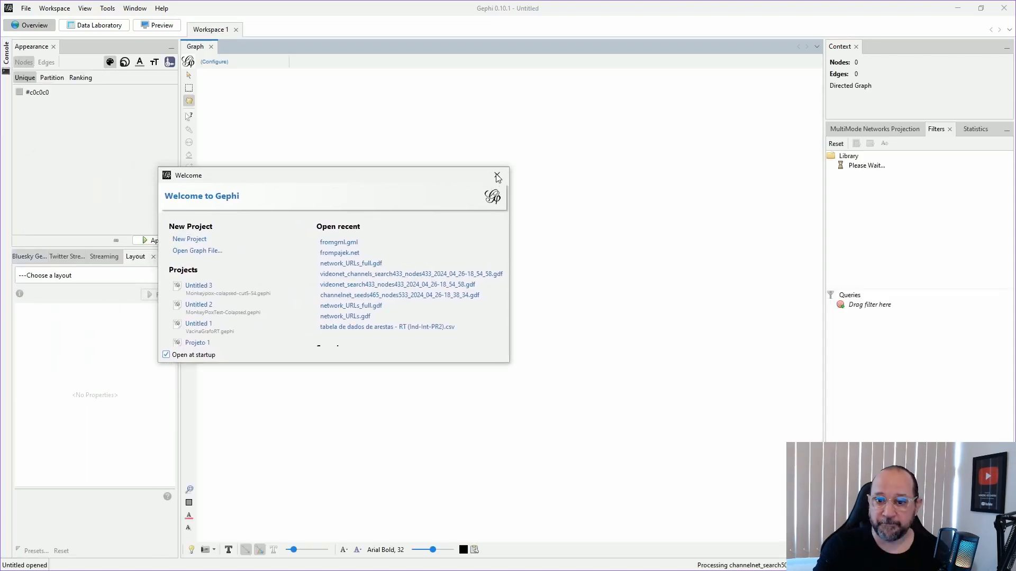
{"action": "left_click", "coordinate": [498, 175]}
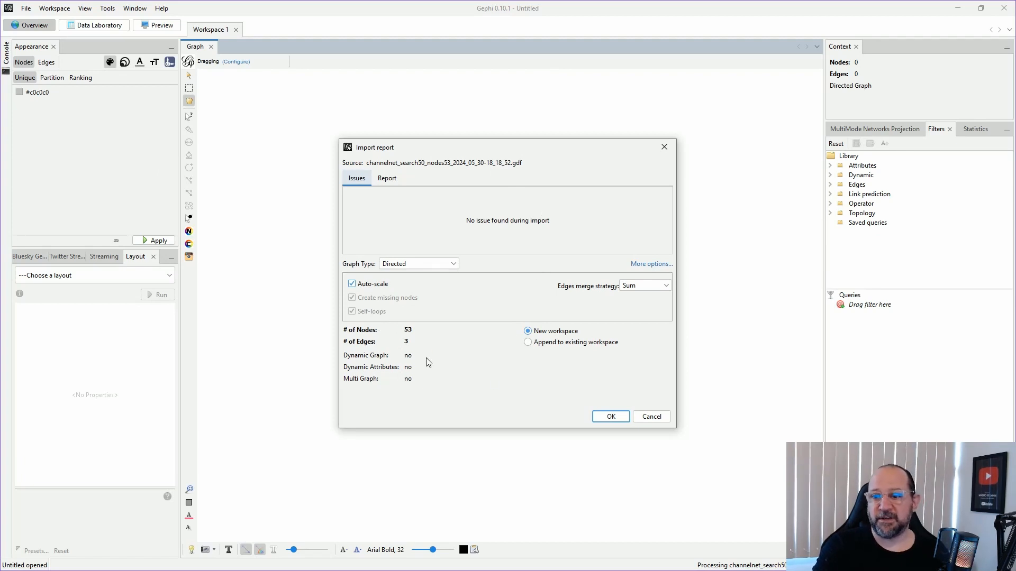
{"action": "left_click", "coordinate": [610, 418]}
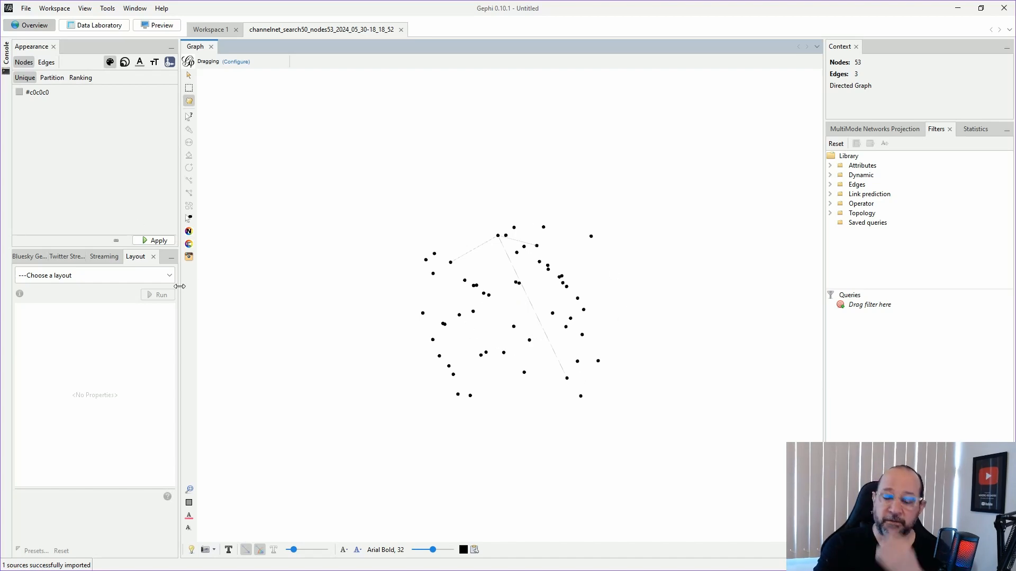
Display the node labels on the graph and enlarge the view to read the channel names.
{"action": "left_click", "coordinate": [229, 550]}
{"action": "scroll", "coordinate": [458, 401], "scroll_direction": "up", "scroll_amount": 5}
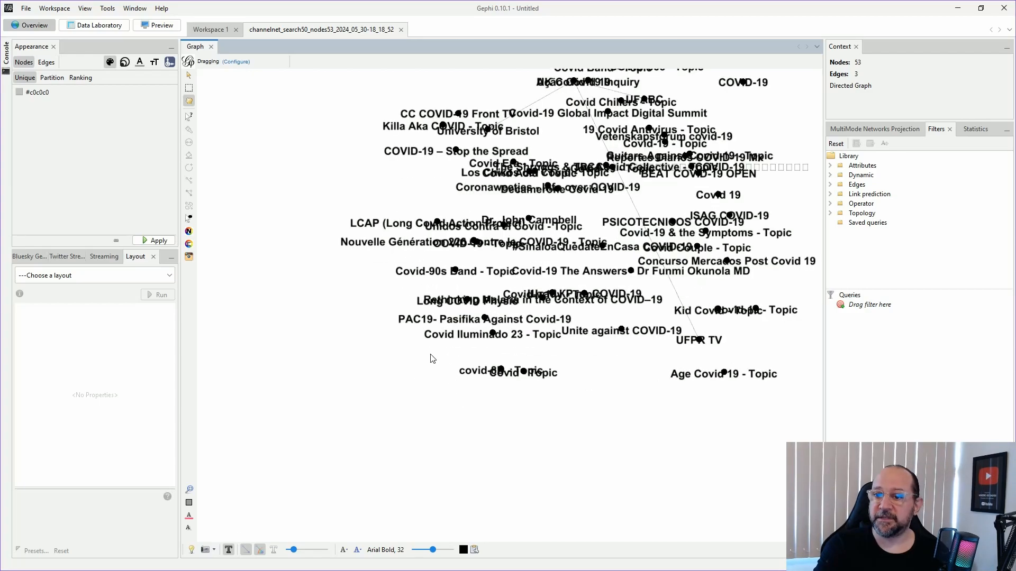
{"action": "left_click_drag", "start_coordinate": [641, 429], "coordinate": [626, 447]}
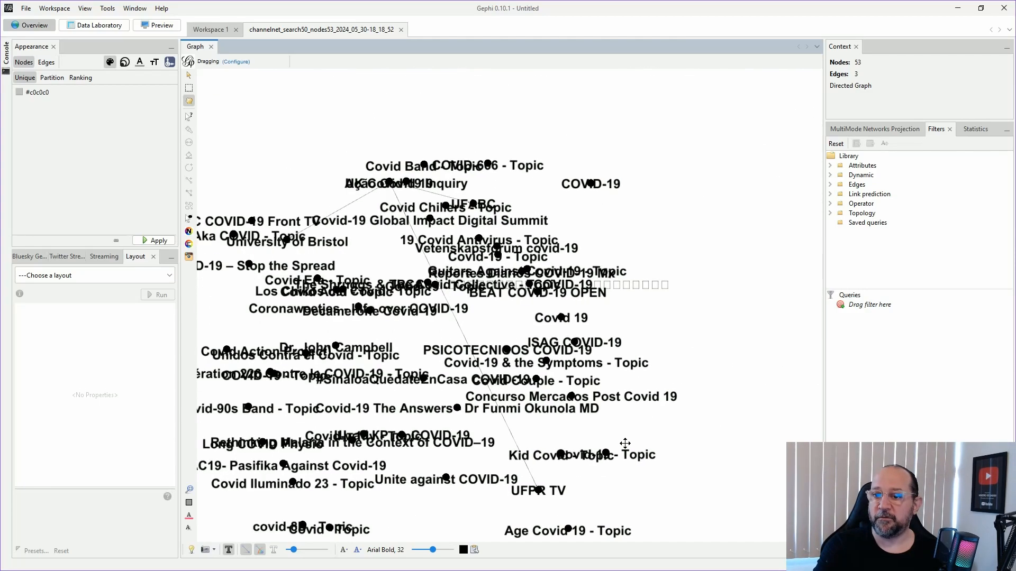
Switch from the channel network in Gephi back to YouTube Data Tools and review the parameters of the Video List module.
{"action": "left_click_drag", "start_coordinate": [542, 401], "coordinate": [412, 371]}
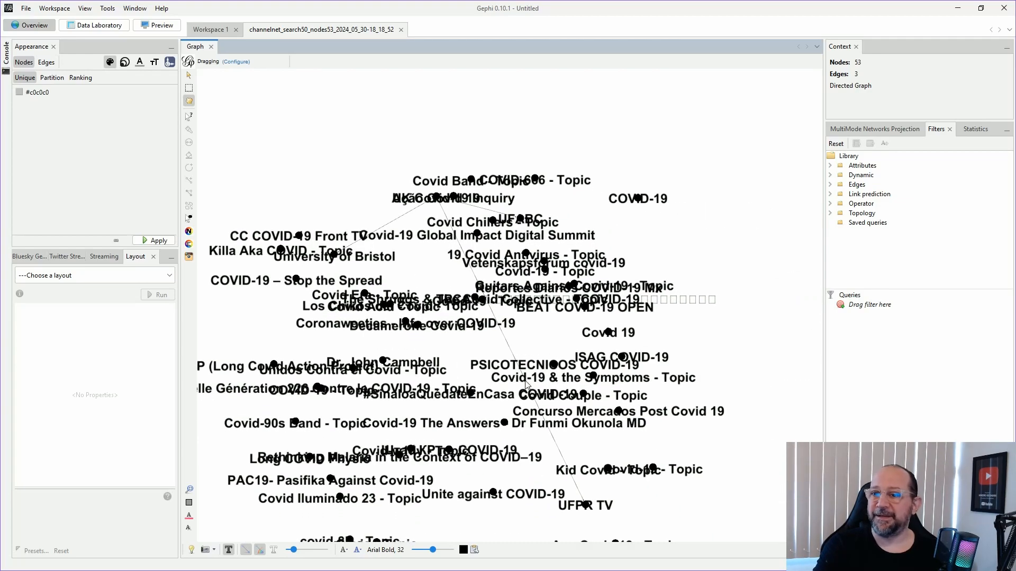
{"action": "left_click_drag", "start_coordinate": [419, 313], "coordinate": [479, 241]}
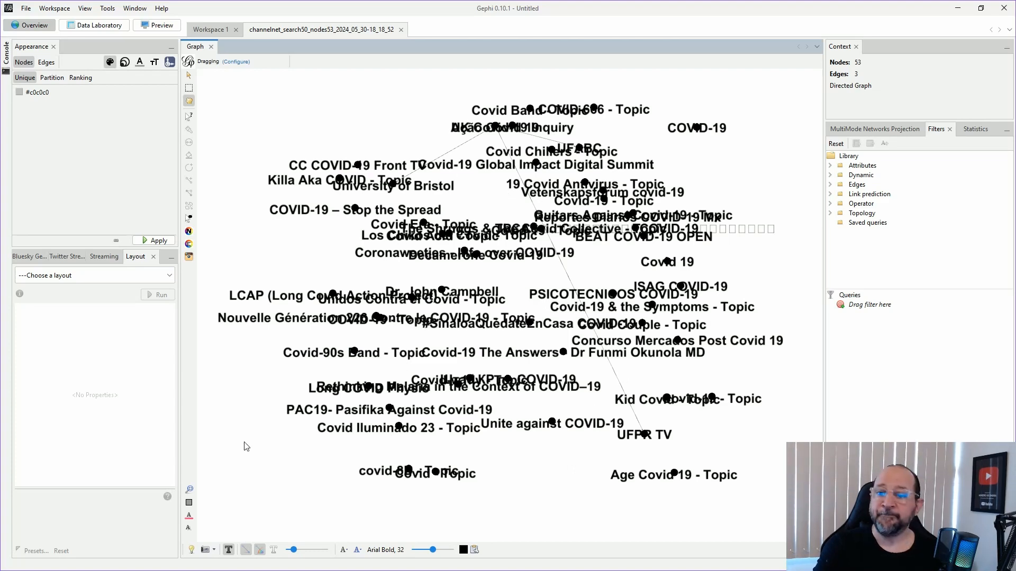
{"action": "left_click", "coordinate": [958, 8]}
{"action": "scroll", "coordinate": [680, 227], "scroll_direction": "up", "scroll_amount": 3}
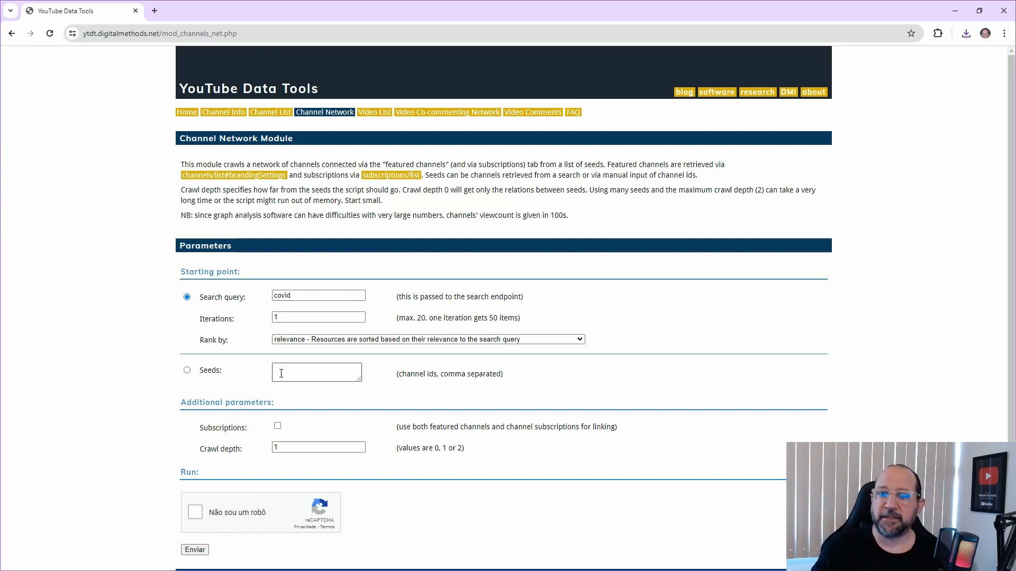
{"action": "left_click", "coordinate": [370, 114]}
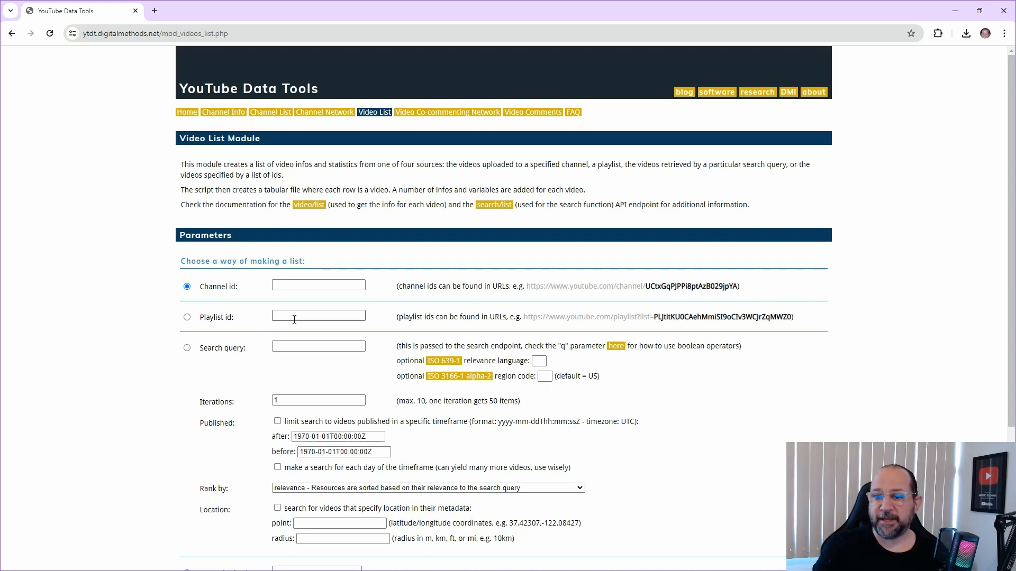
{"action": "scroll", "coordinate": [297, 347], "scroll_direction": "down", "scroll_amount": 4}
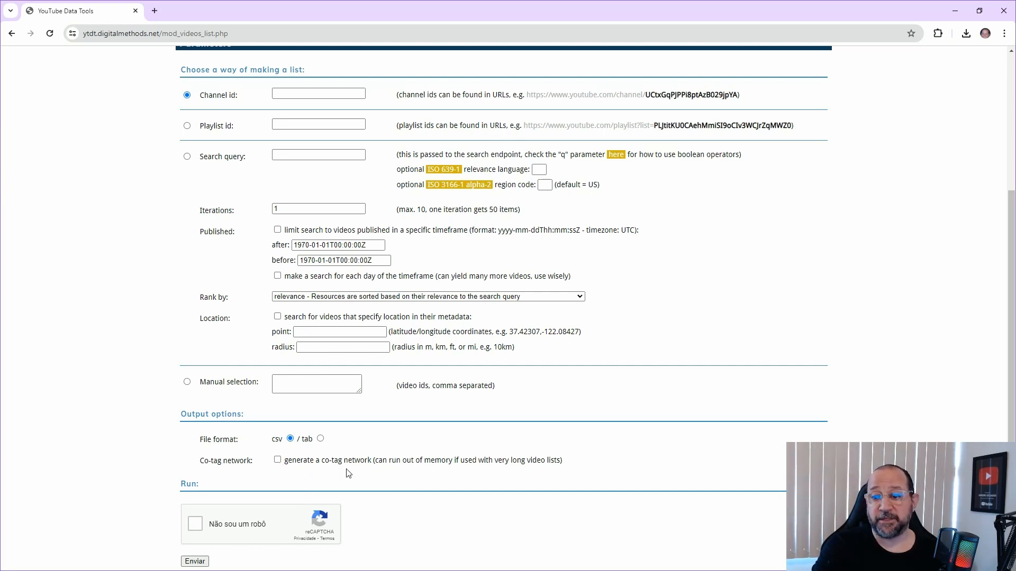
{"action": "scroll", "coordinate": [343, 470], "scroll_direction": "up", "scroll_amount": 4}
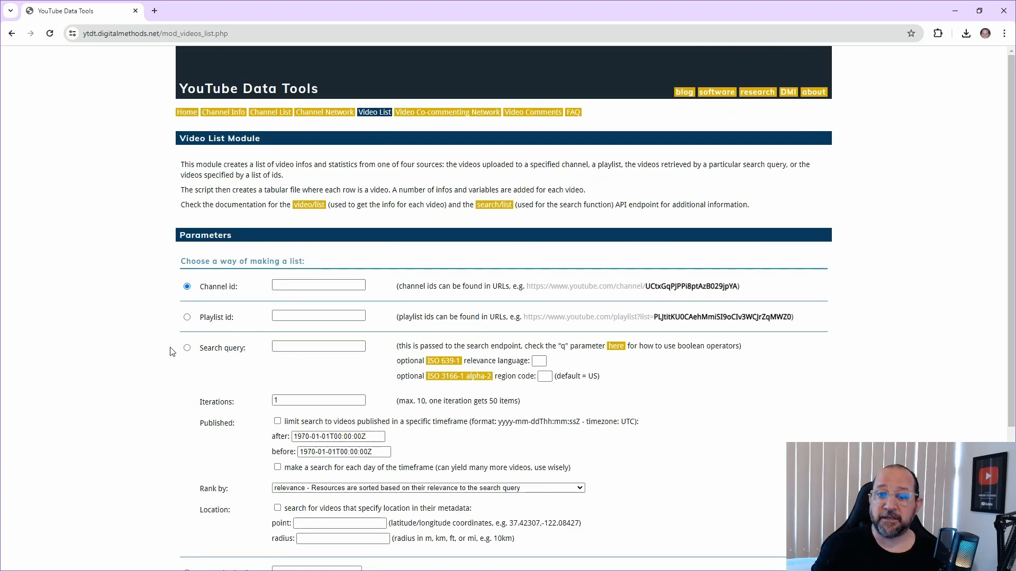
Base the video list on the search query "covid" and enable generation of a co-tag network.
{"action": "left_click", "coordinate": [286, 347]}
{"action": "type", "text": "c"}
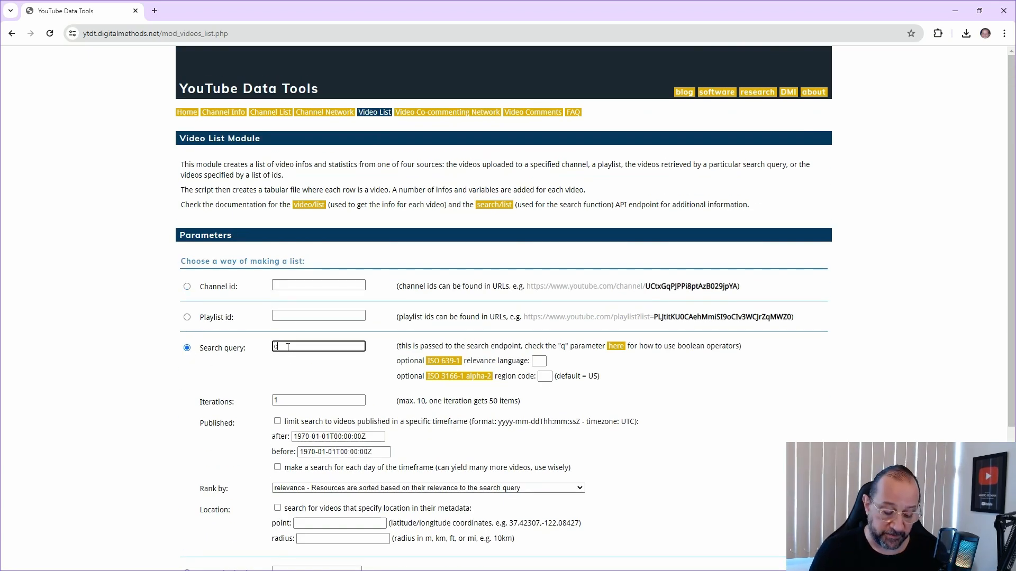
{"action": "type", "text": "ovid"}
{"action": "scroll", "coordinate": [276, 399], "scroll_direction": "down", "scroll_amount": 1}
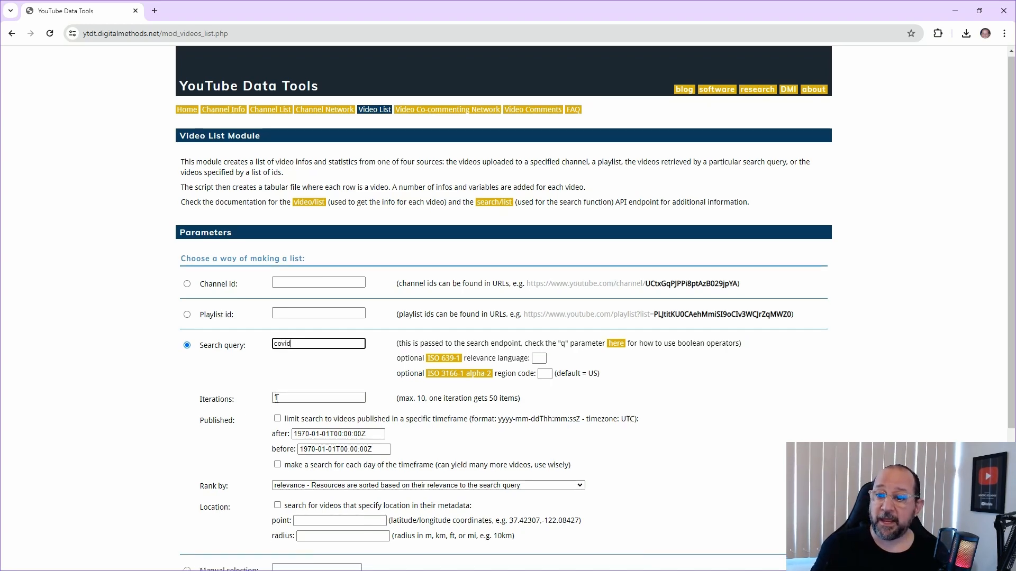
{"action": "scroll", "coordinate": [248, 397], "scroll_direction": "down", "scroll_amount": 3}
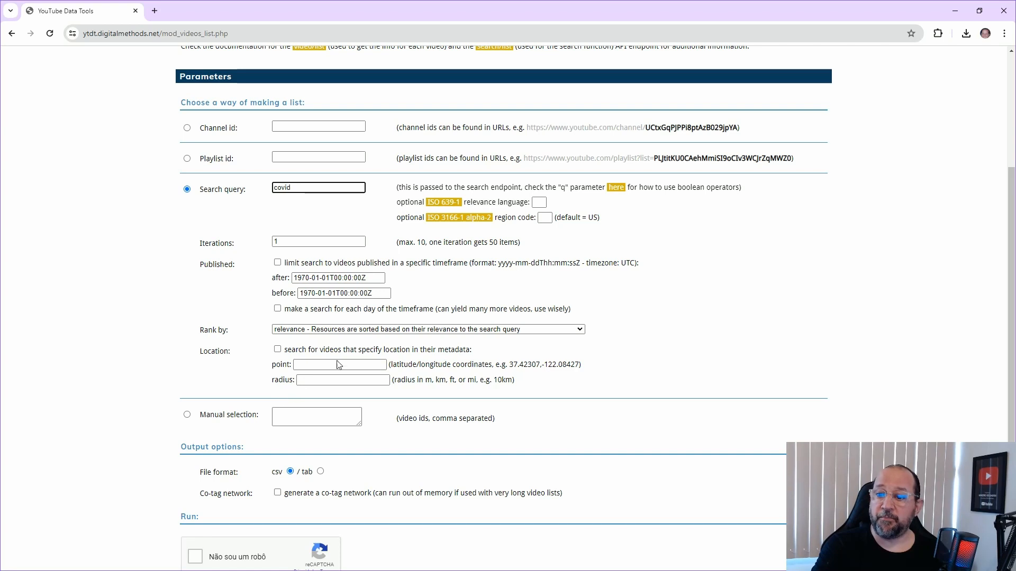
{"action": "scroll", "coordinate": [283, 404], "scroll_direction": "down", "scroll_amount": 1}
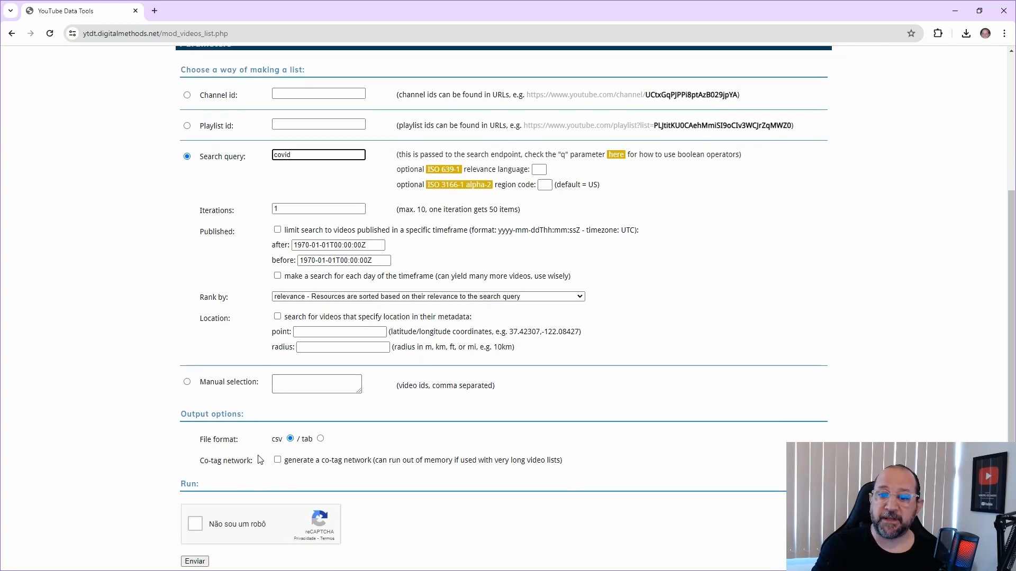
{"action": "left_click", "coordinate": [278, 460]}
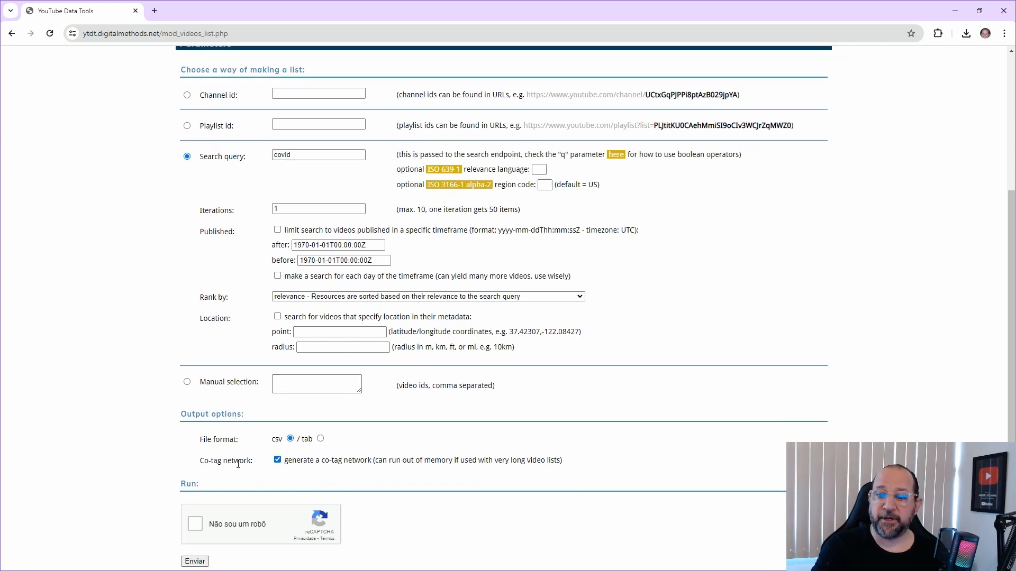
Complete the robot check and submit the video list search with 1 iteration, relevance ranking and CSV output.
{"action": "scroll", "coordinate": [217, 476], "scroll_direction": "up", "scroll_amount": 4}
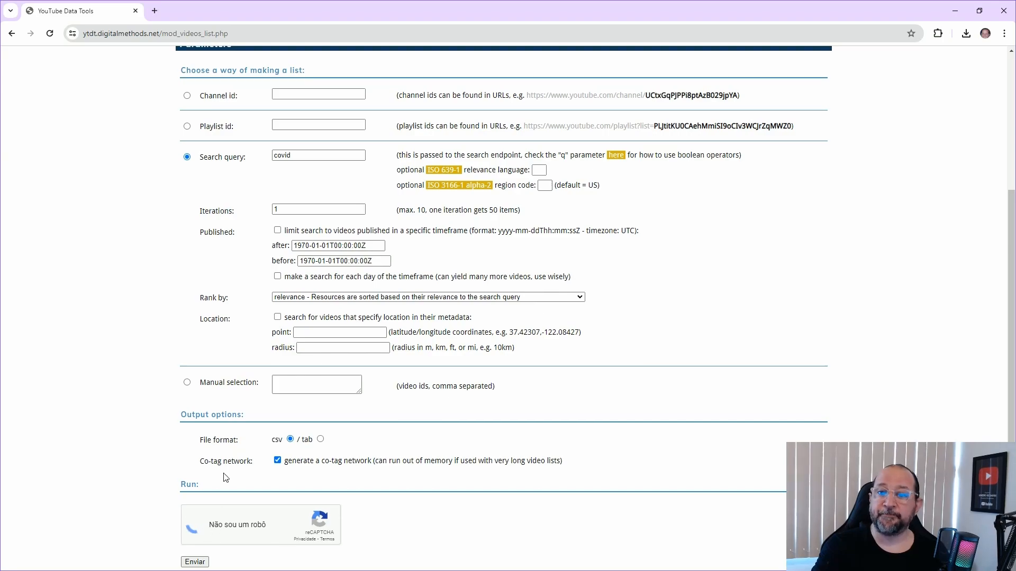
{"action": "scroll", "coordinate": [225, 477], "scroll_direction": "down", "scroll_amount": 3}
{"action": "scroll", "coordinate": [232, 465], "scroll_direction": "up", "scroll_amount": 3}
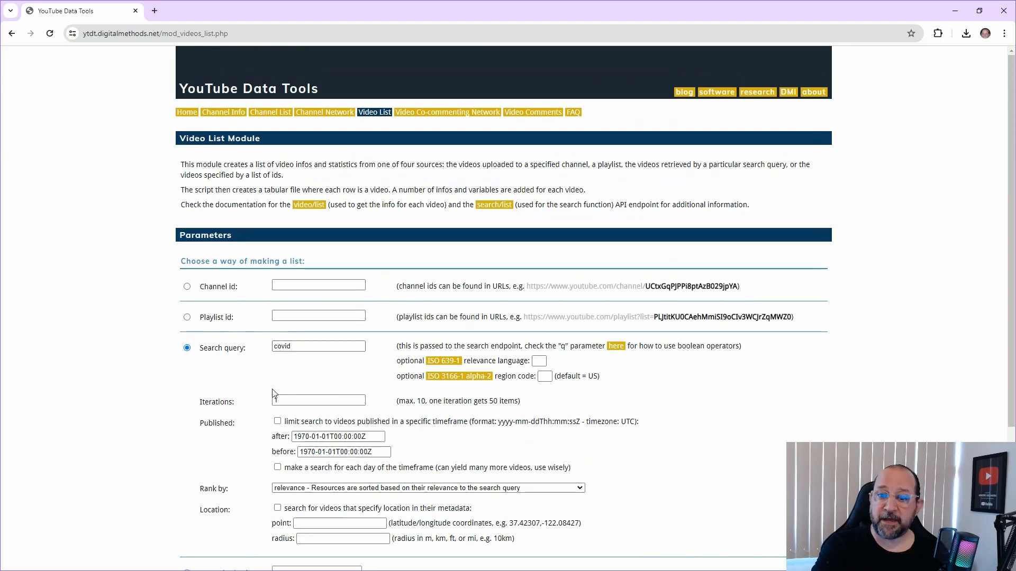
{"action": "scroll", "coordinate": [254, 417], "scroll_direction": "down", "scroll_amount": 3}
{"action": "scroll", "coordinate": [254, 417], "scroll_direction": "down", "scroll_amount": 1}
{"action": "left_click", "coordinate": [200, 562]}
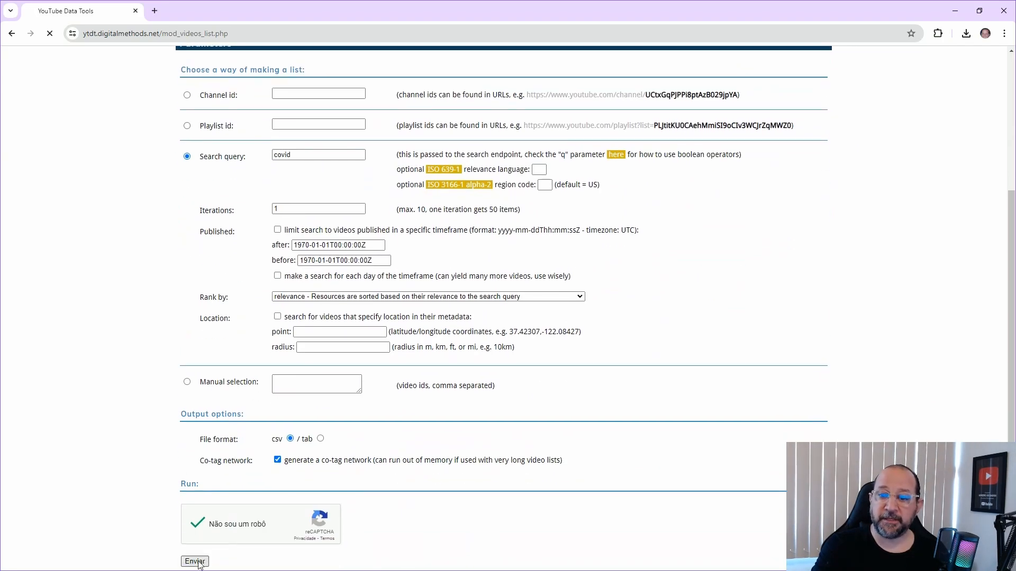
Download the video tag network GDF file and import it into Gephi as an undirected graph in a new workspace.
{"action": "scroll", "coordinate": [136, 335], "scroll_direction": "down", "scroll_amount": 5}
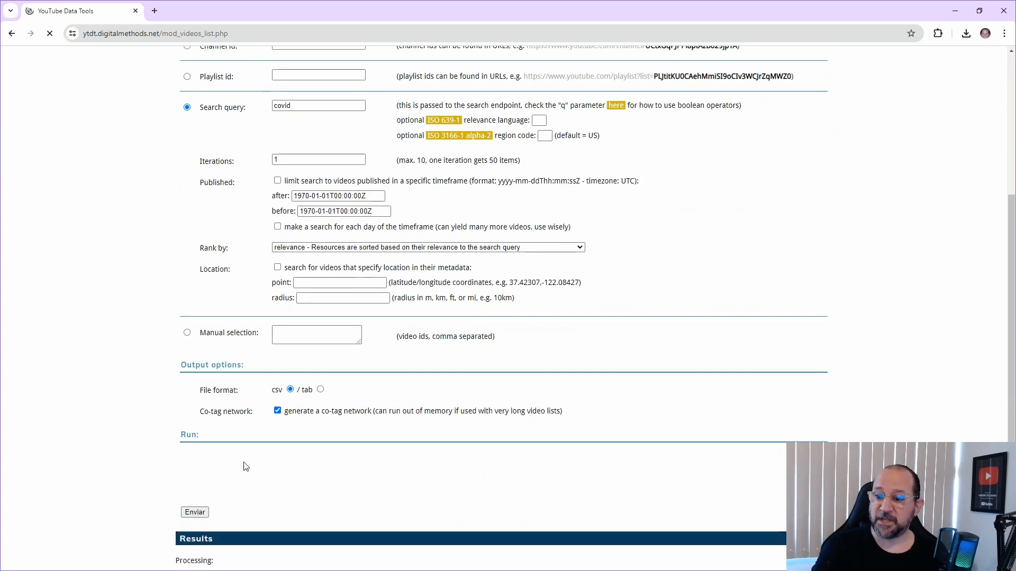
{"action": "scroll", "coordinate": [258, 426], "scroll_direction": "down", "scroll_amount": 2}
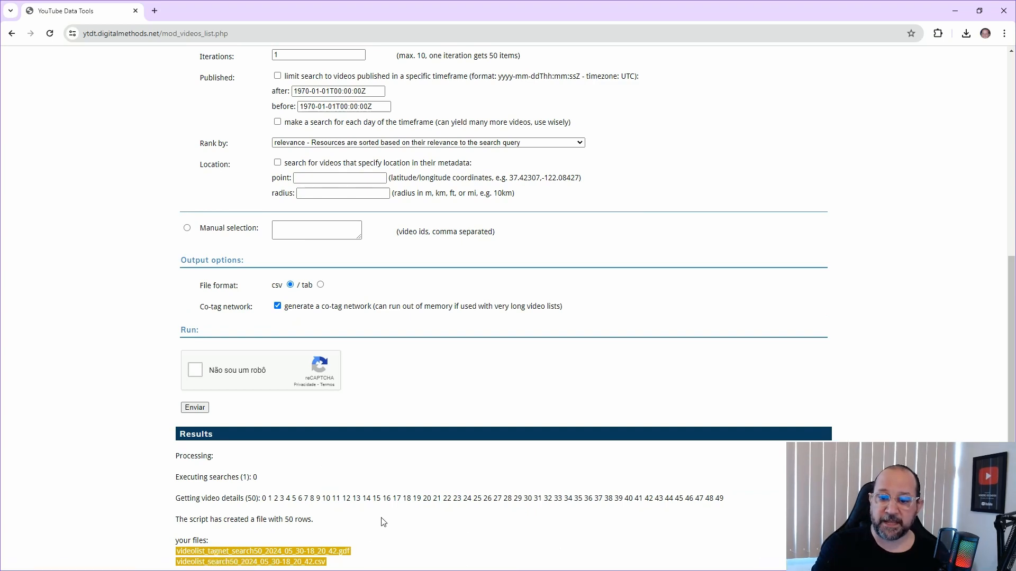
{"action": "left_click", "coordinate": [294, 554]}
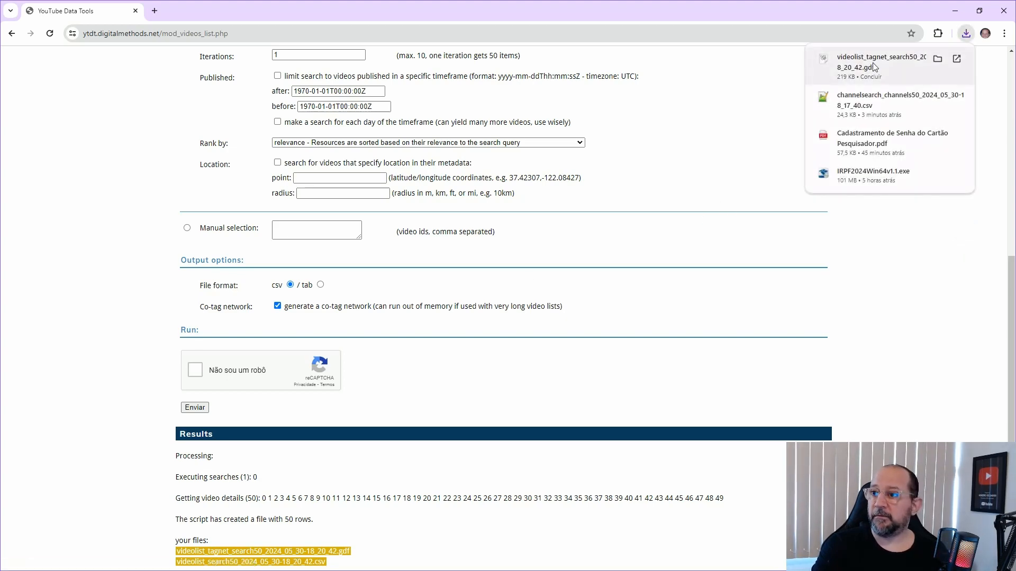
{"action": "key", "text": "alt+Tab"}
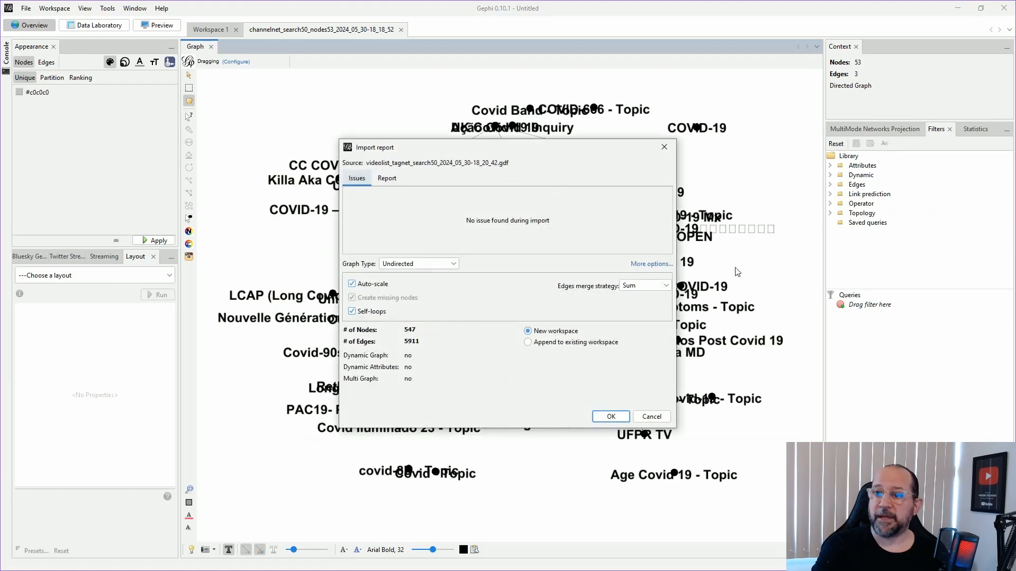
{"action": "left_click", "coordinate": [613, 416]}
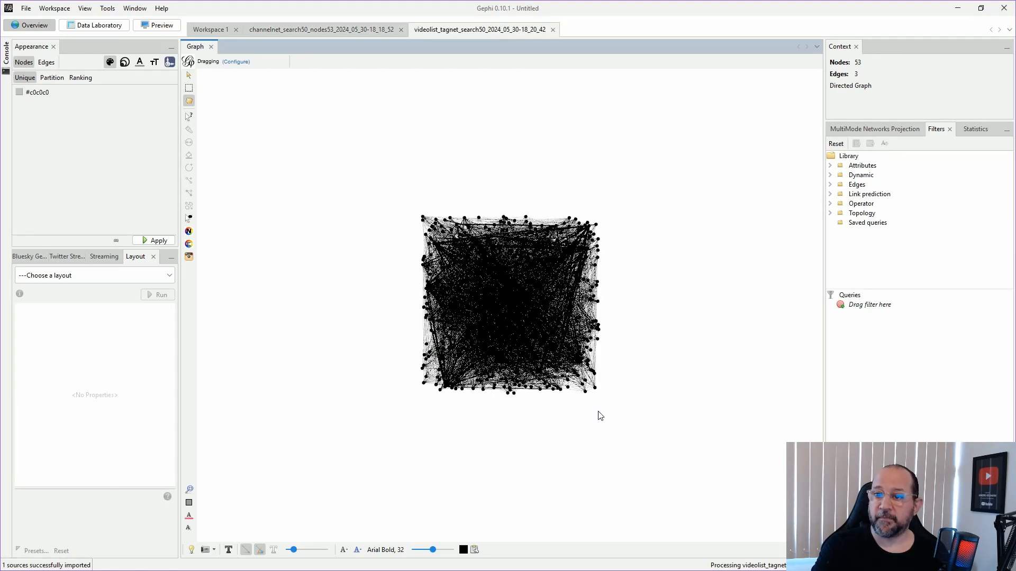
Display the node labels and spread the tag network with the ForceAtlas 2 layout, stopping it once the clusters separate.
{"action": "left_click", "coordinate": [228, 549]}
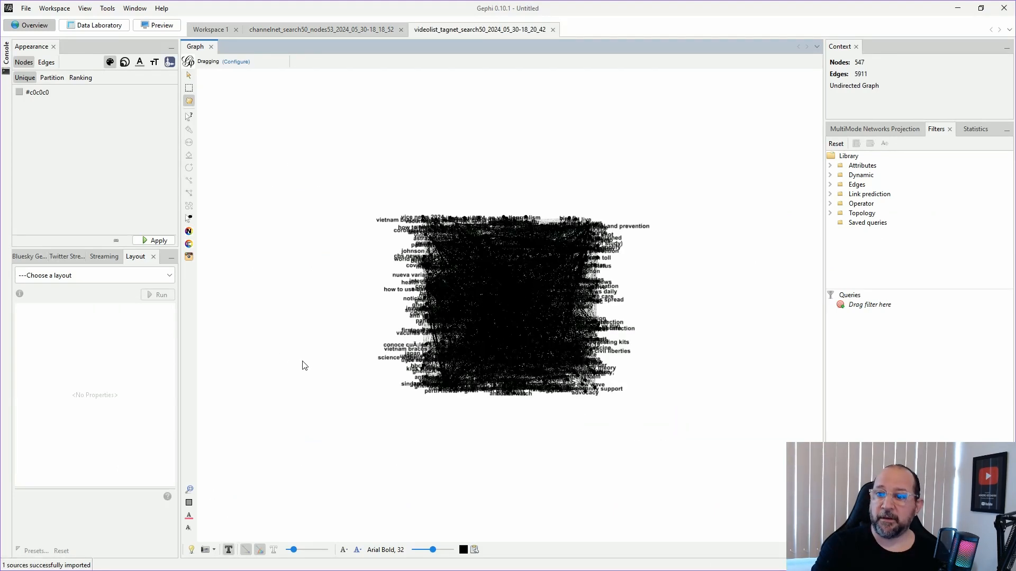
{"action": "left_click", "coordinate": [170, 275]}
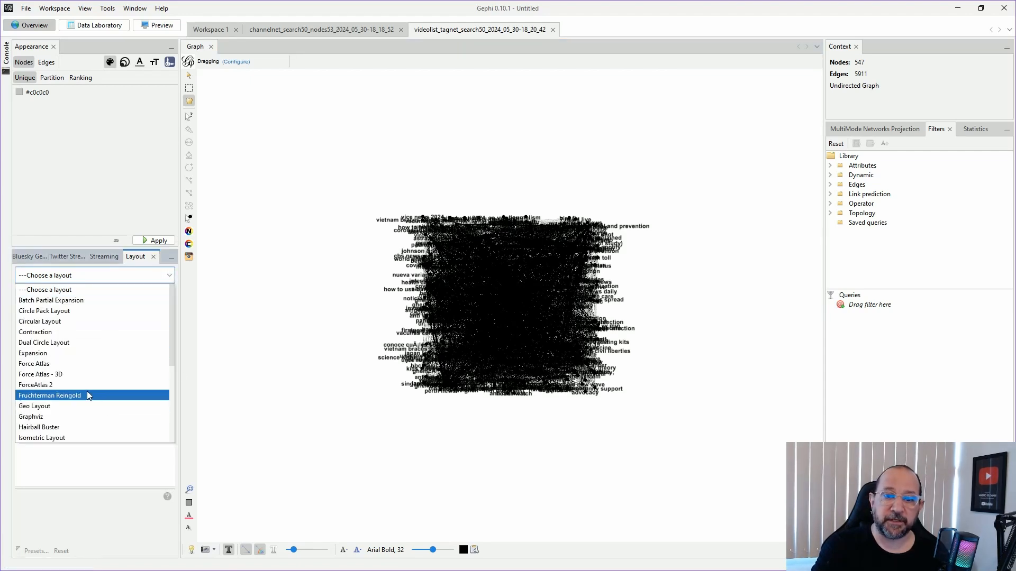
{"action": "left_click", "coordinate": [103, 384]}
{"action": "left_click", "coordinate": [154, 295]}
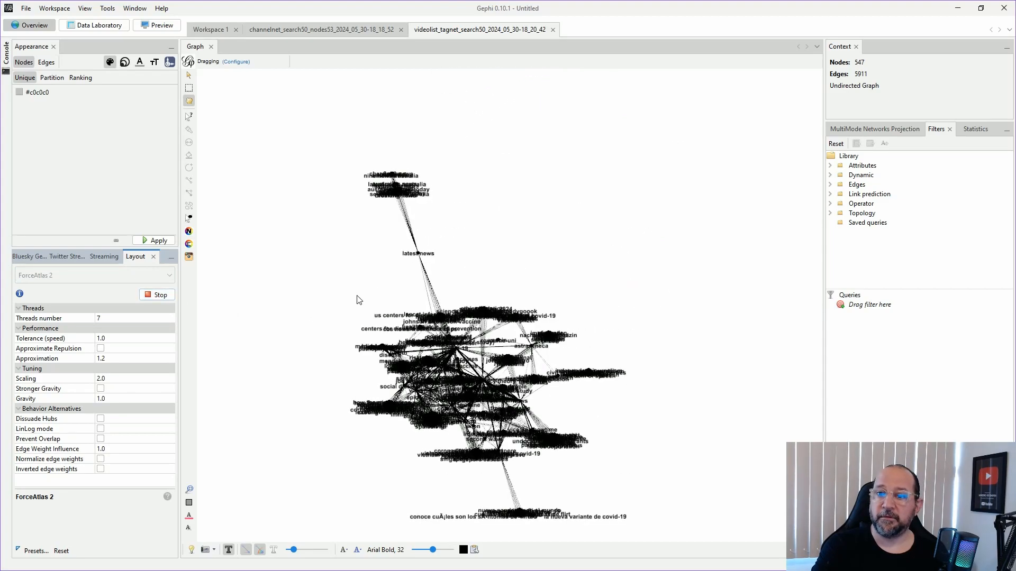
{"action": "left_click", "coordinate": [150, 295]}
Run the Noverlap layout on the tag network with speed 3.0, ratio 1.2 and margin 5.0.
{"action": "left_click", "coordinate": [153, 275]}
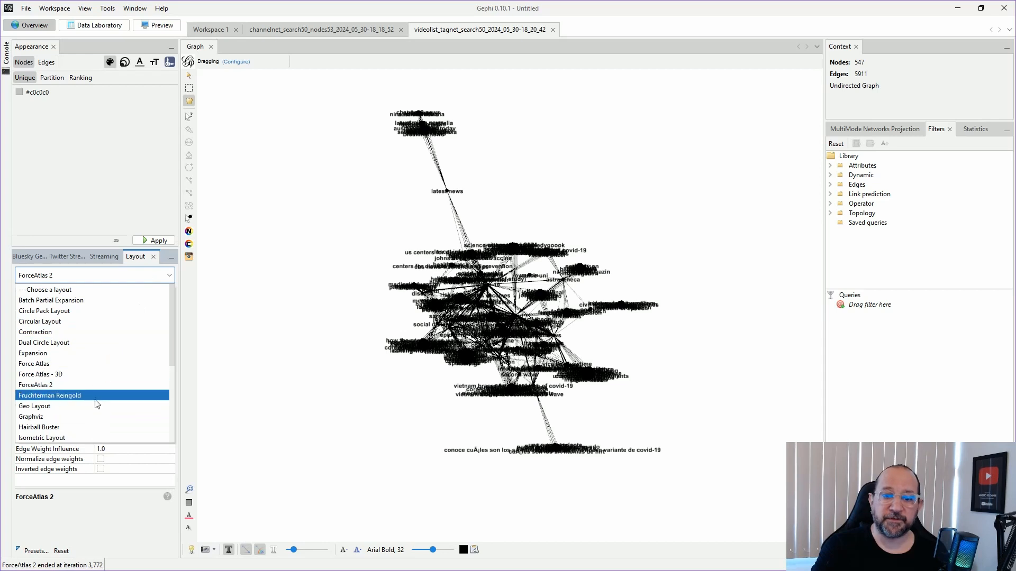
{"action": "scroll", "coordinate": [87, 407], "scroll_direction": "down", "scroll_amount": 1}
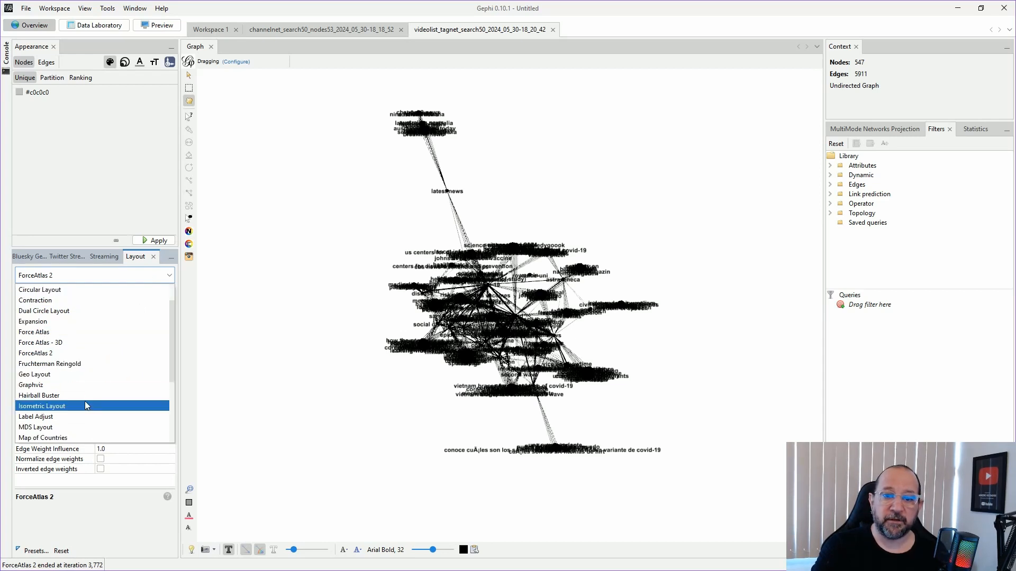
{"action": "scroll", "coordinate": [87, 406], "scroll_direction": "down", "scroll_amount": 3}
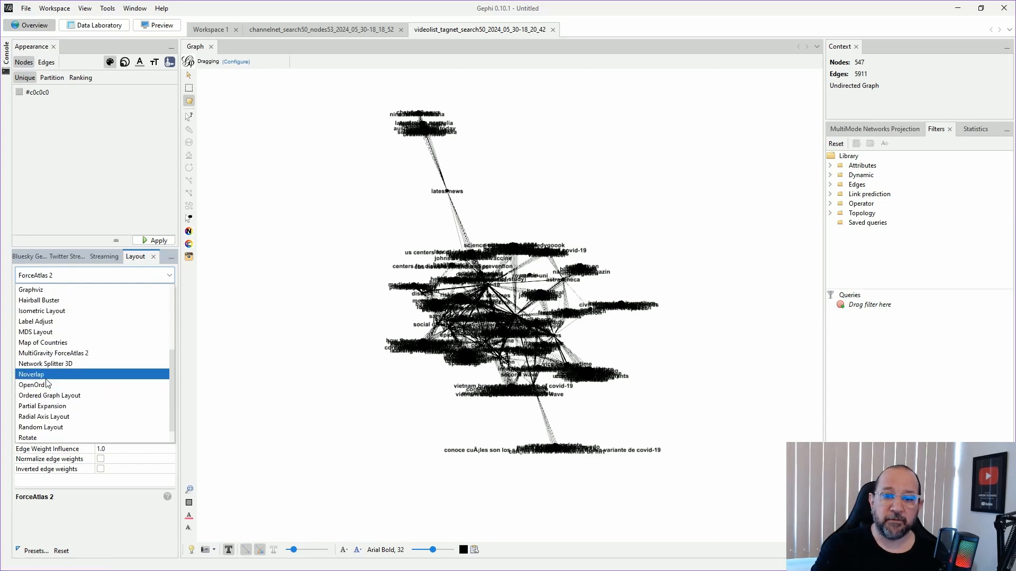
{"action": "left_click", "coordinate": [87, 374]}
{"action": "left_click", "coordinate": [157, 297]}
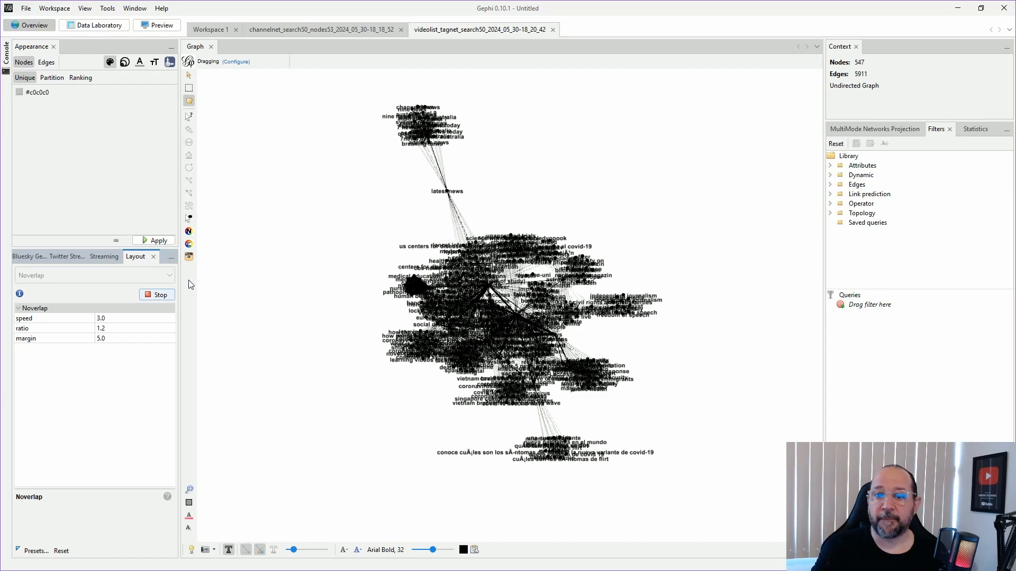
{"action": "left_click", "coordinate": [150, 297]}
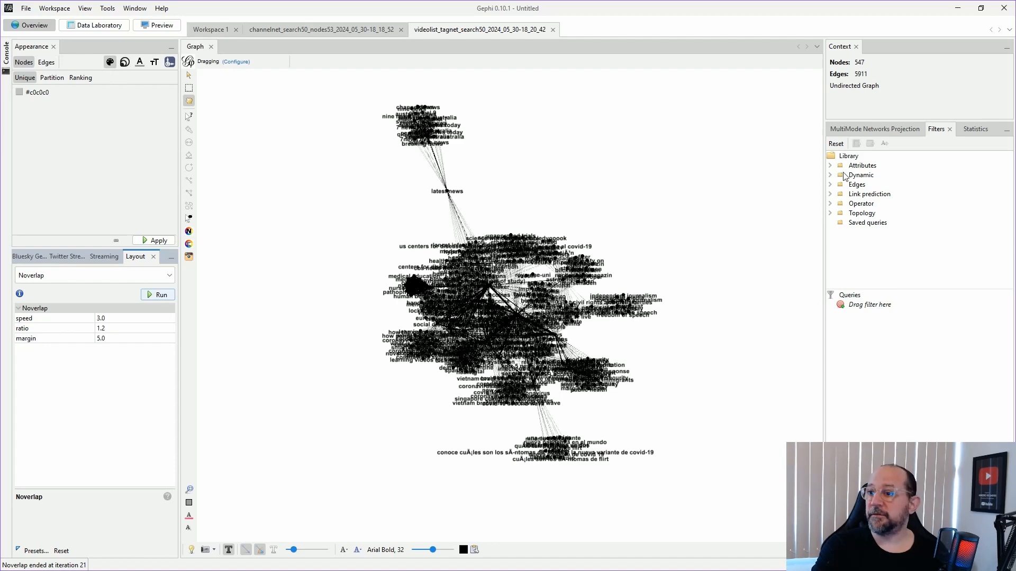
Calculate the network's modularity with randomization, edge weights and resolution 1.0, and dismiss the report.
{"action": "left_click", "coordinate": [973, 130]}
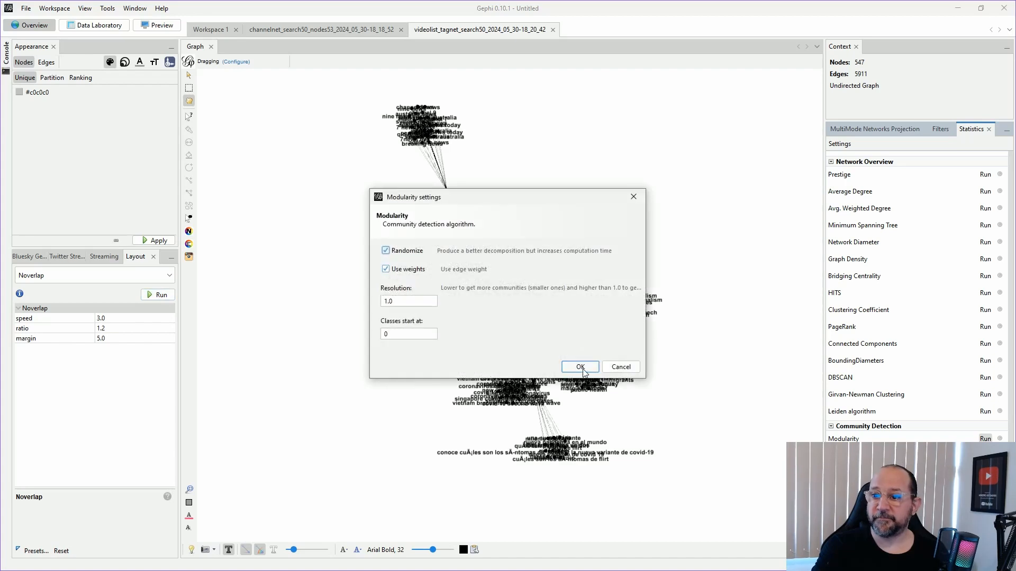
{"action": "left_click", "coordinate": [581, 367]}
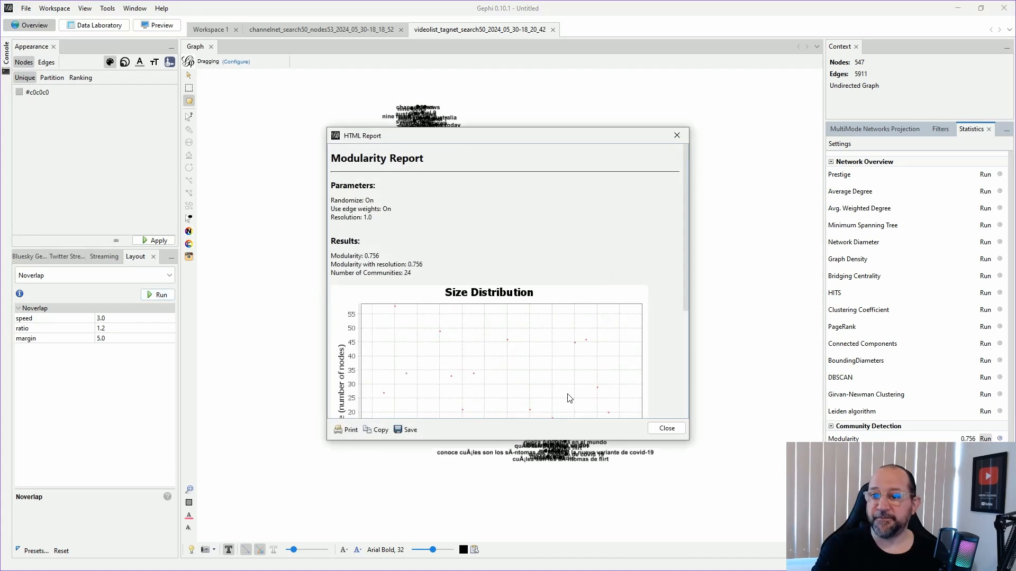
{"action": "left_click", "coordinate": [667, 429]}
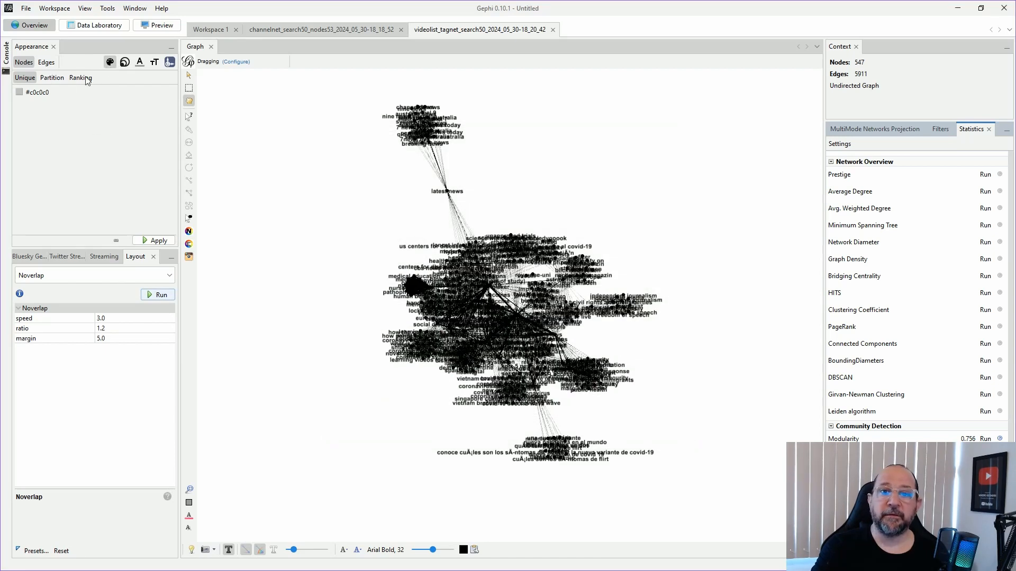
Colour the graph nodes by partition using the Modularity Class attribute.
{"action": "left_click", "coordinate": [52, 77]}
{"action": "left_click", "coordinate": [59, 93]}
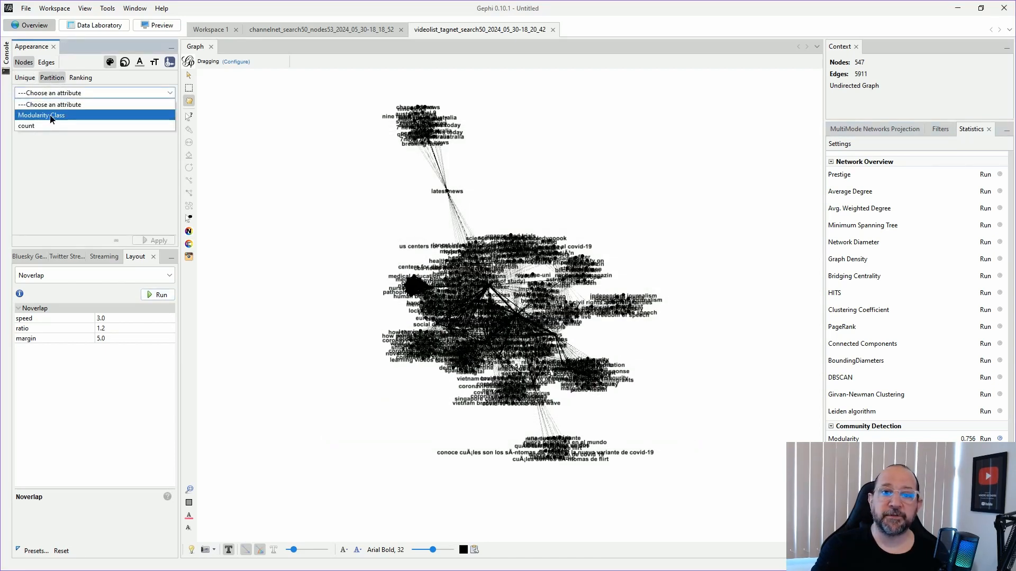
{"action": "left_click", "coordinate": [52, 116]}
{"action": "left_click", "coordinate": [150, 241]}
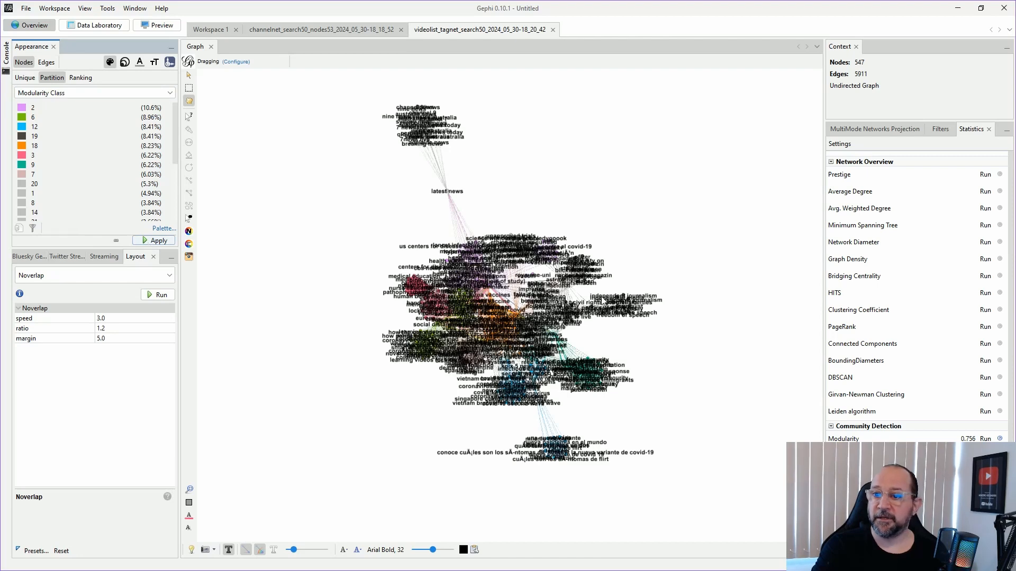
Colour the node labels by partition using the Modularity Class attribute.
{"action": "left_click", "coordinate": [140, 63]}
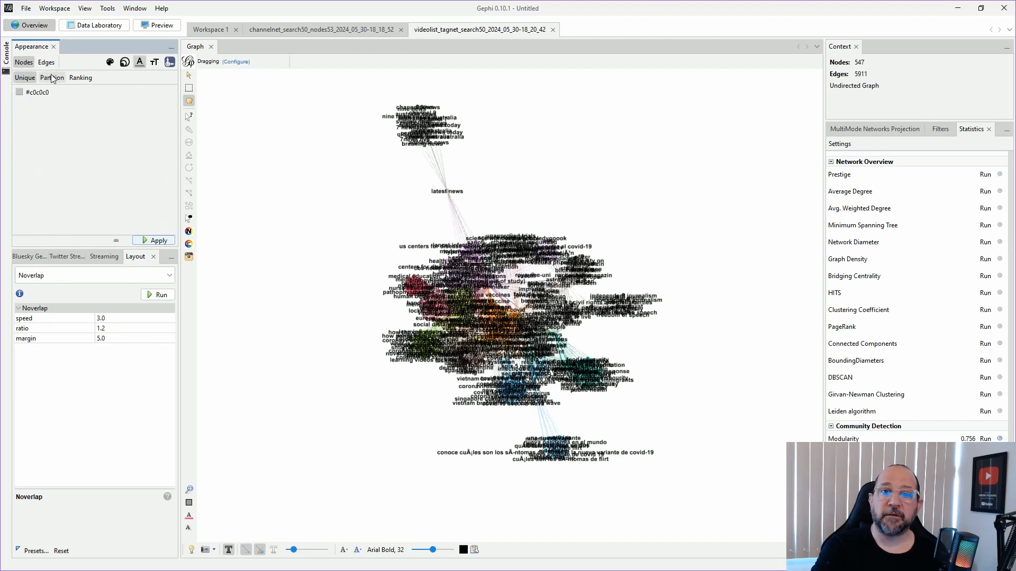
{"action": "left_click", "coordinate": [69, 93]}
{"action": "left_click", "coordinate": [64, 116]}
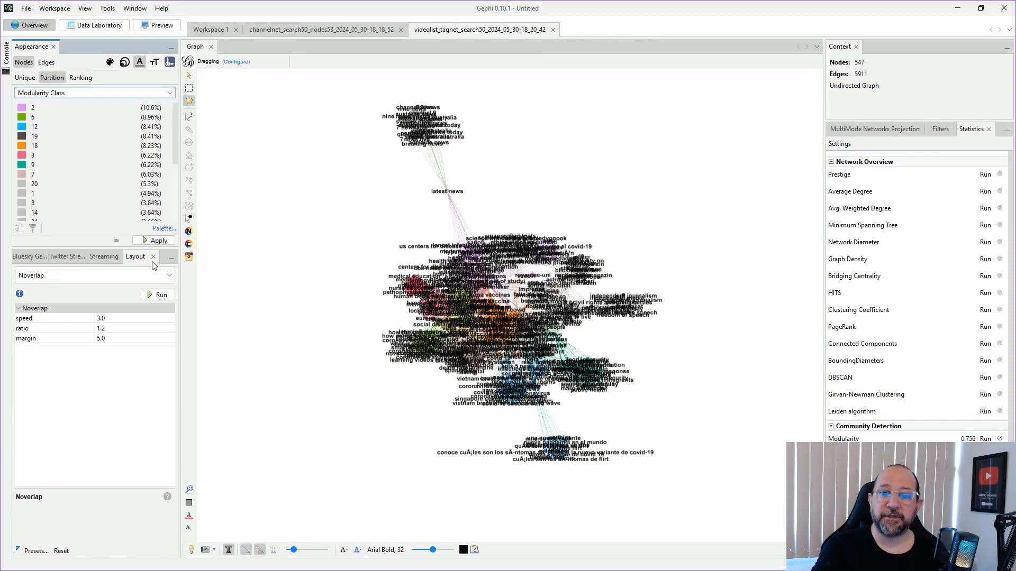
{"action": "left_click", "coordinate": [155, 240]}
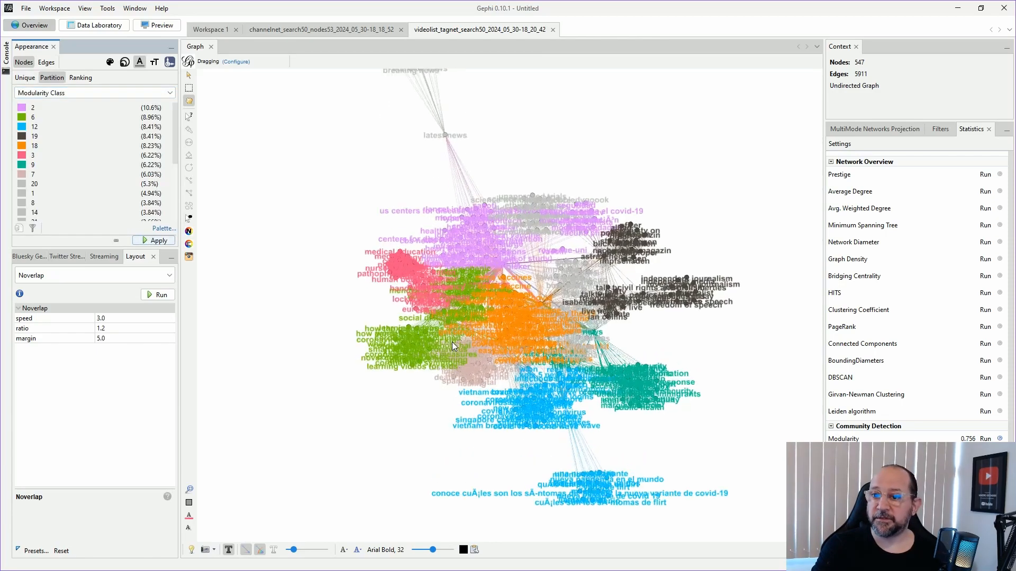
Set the font size of the graph's node labels to 18, keeping Arial Bold.
{"action": "scroll", "coordinate": [452, 342], "scroll_direction": "up", "scroll_amount": 5}
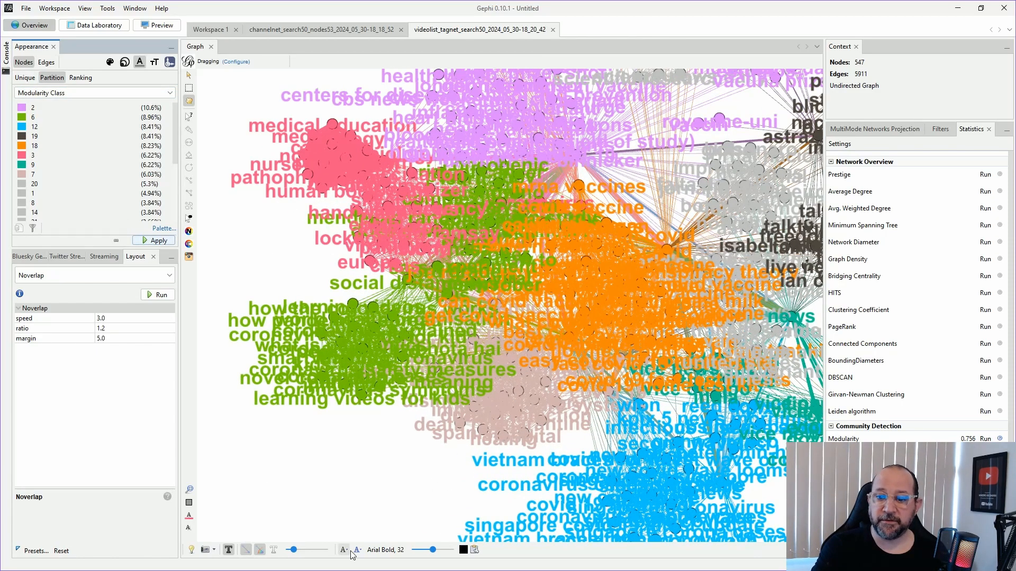
{"action": "left_click", "coordinate": [401, 552]}
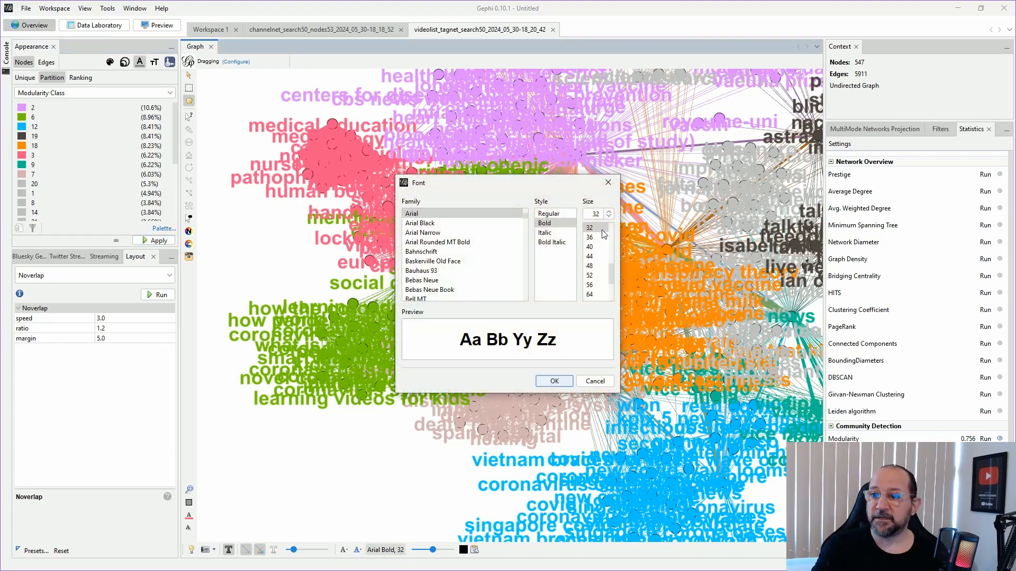
{"action": "left_click", "coordinate": [611, 229]}
{"action": "left_click", "coordinate": [593, 257]}
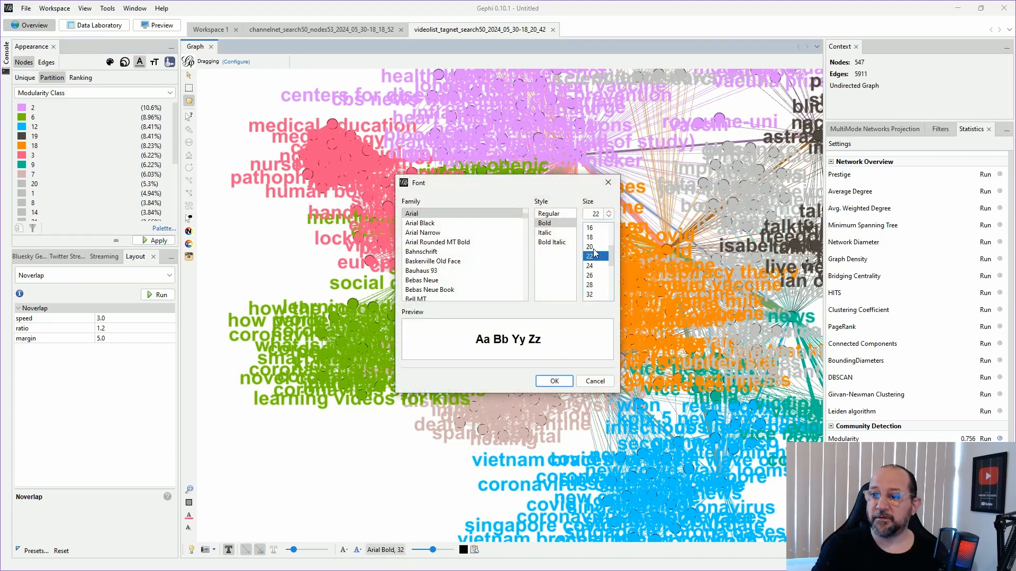
{"action": "left_click", "coordinate": [592, 247]}
{"action": "left_click", "coordinate": [590, 238]}
{"action": "left_click", "coordinate": [553, 381]}
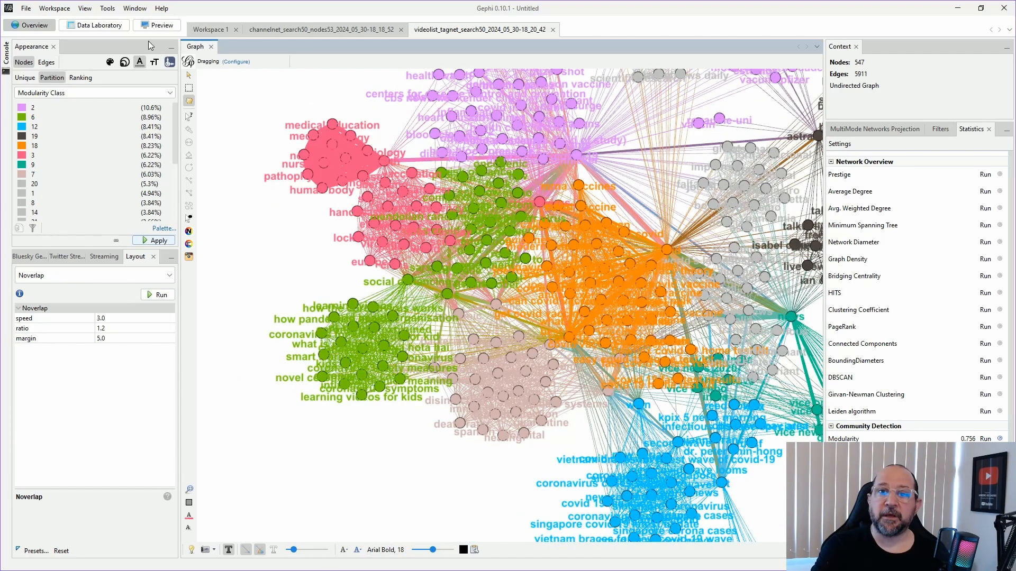
Switch to the network preview and move the Polygon shaped nodes renderer below the default edge labels and default node labels.
{"action": "left_click", "coordinate": [158, 25]}
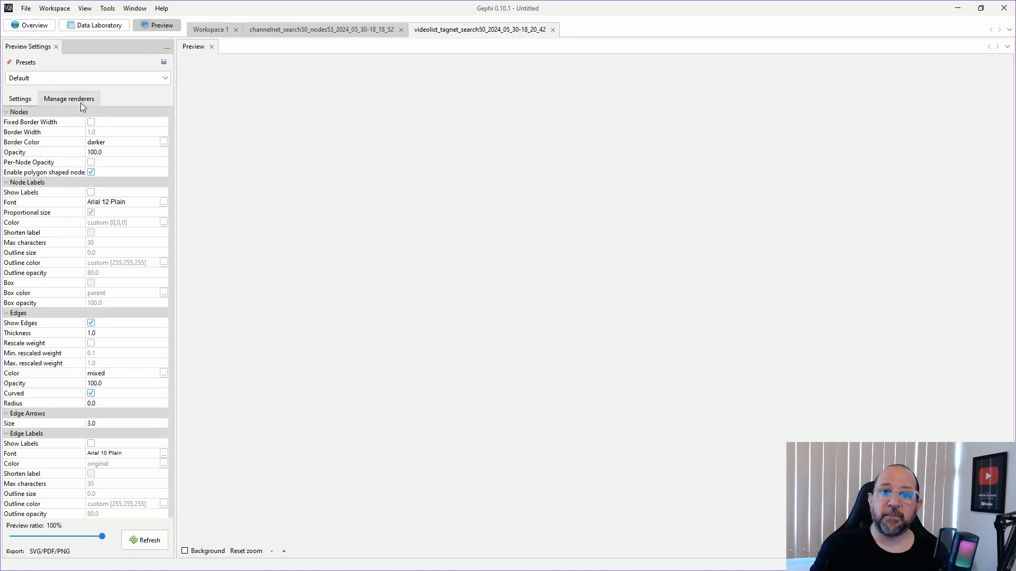
{"action": "left_click", "coordinate": [59, 102]}
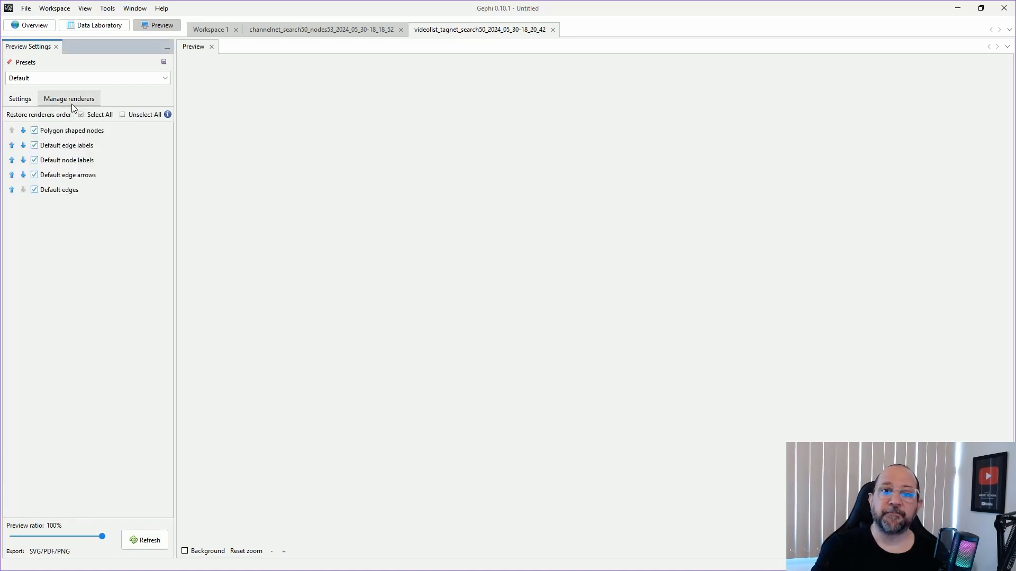
{"action": "left_click", "coordinate": [23, 131]}
{"action": "left_click", "coordinate": [23, 145]}
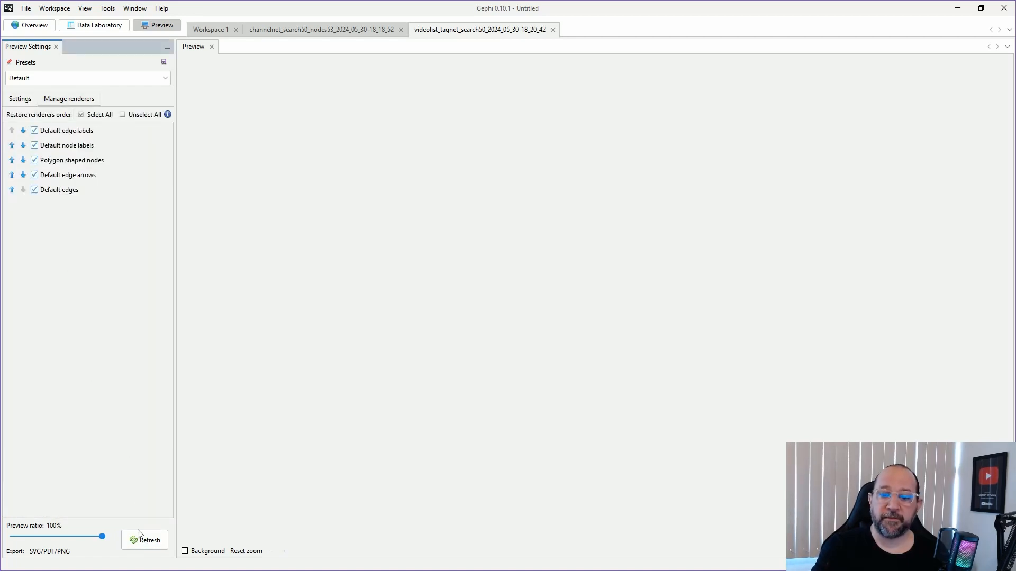
Enable the display of node labels in the preview settings and refresh the preview.
{"action": "left_click", "coordinate": [21, 99]}
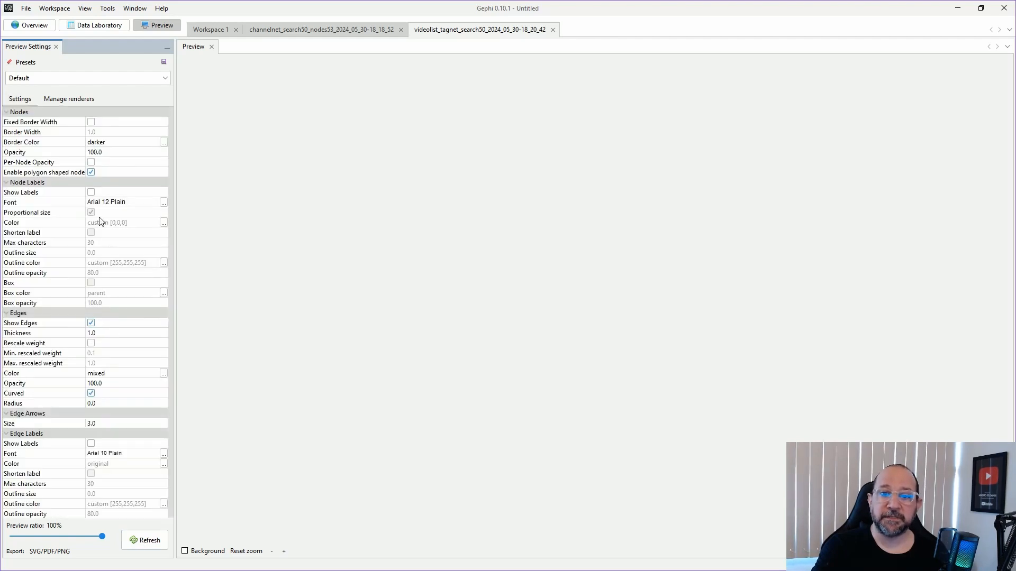
{"action": "left_click", "coordinate": [91, 192]}
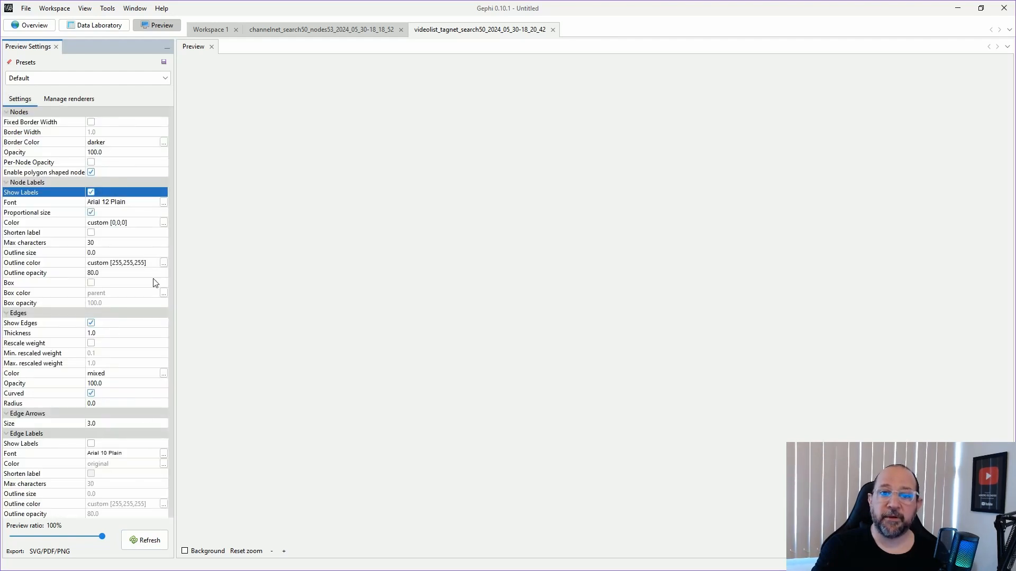
{"action": "left_click", "coordinate": [142, 541]}
Examine the labelled tag clusters across the rendered preview, from the outlying news group down to the lower clusters.
{"action": "scroll", "coordinate": [589, 291], "scroll_direction": "up", "scroll_amount": 10}
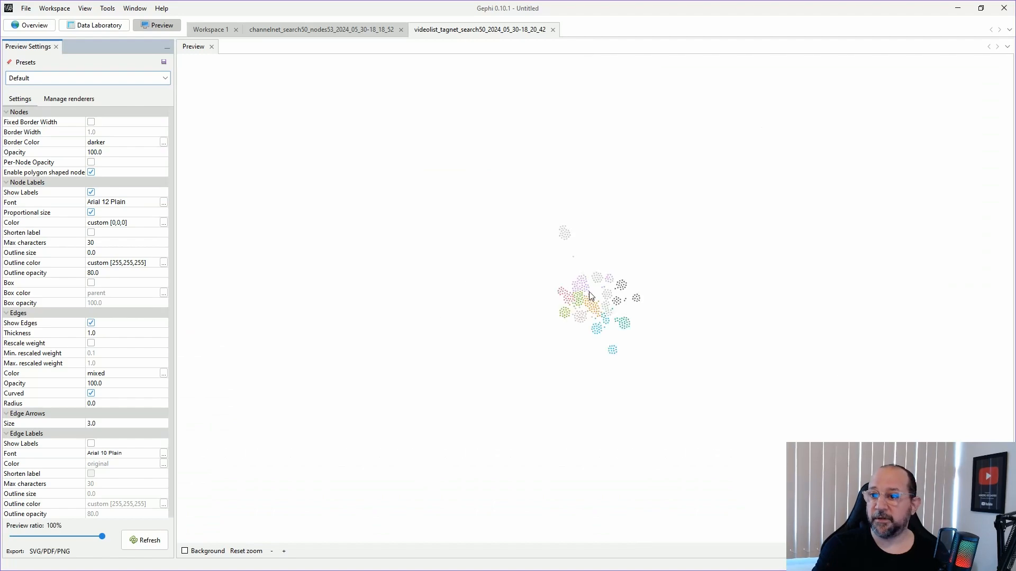
{"action": "scroll", "coordinate": [655, 302], "scroll_direction": "down", "scroll_amount": 3}
{"action": "scroll", "coordinate": [654, 302], "scroll_direction": "down", "scroll_amount": 5}
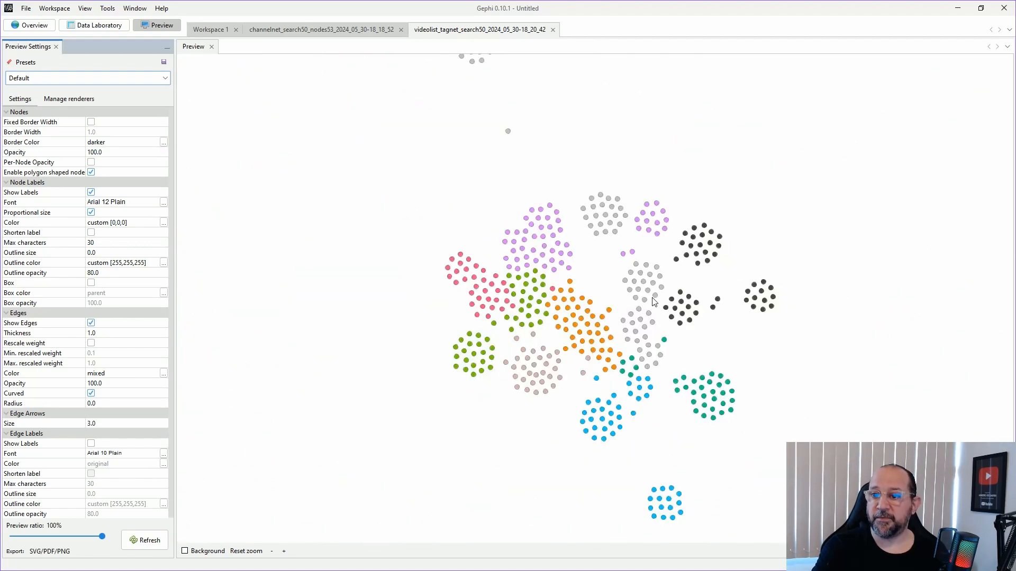
{"action": "scroll", "coordinate": [651, 295], "scroll_direction": "up", "scroll_amount": 2}
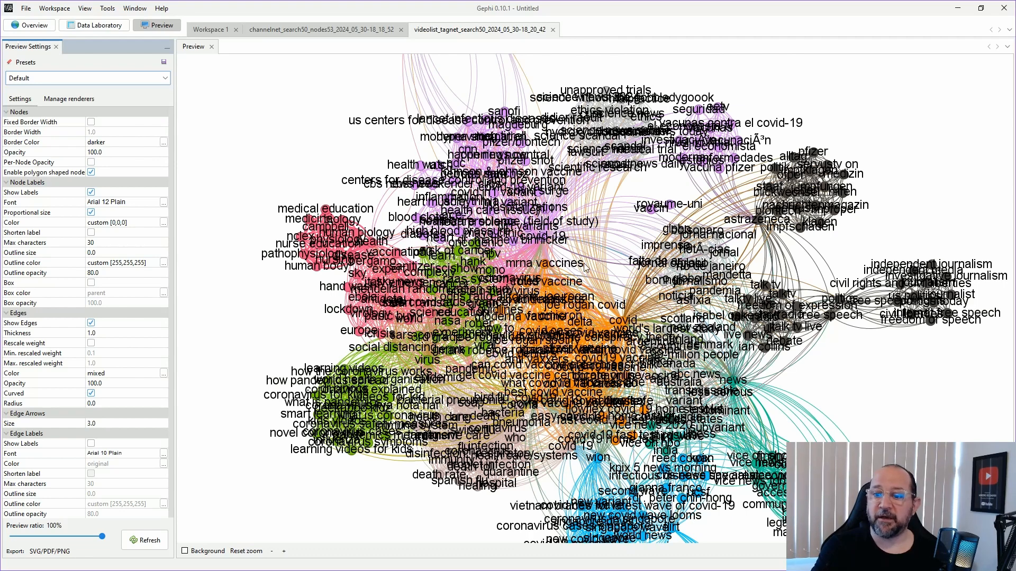
{"action": "left_click_drag", "start_coordinate": [383, 127], "coordinate": [377, 347]}
{"action": "left_click_drag", "start_coordinate": [349, 277], "coordinate": [384, 378]}
{"action": "left_click_drag", "start_coordinate": [287, 189], "coordinate": [294, 249]}
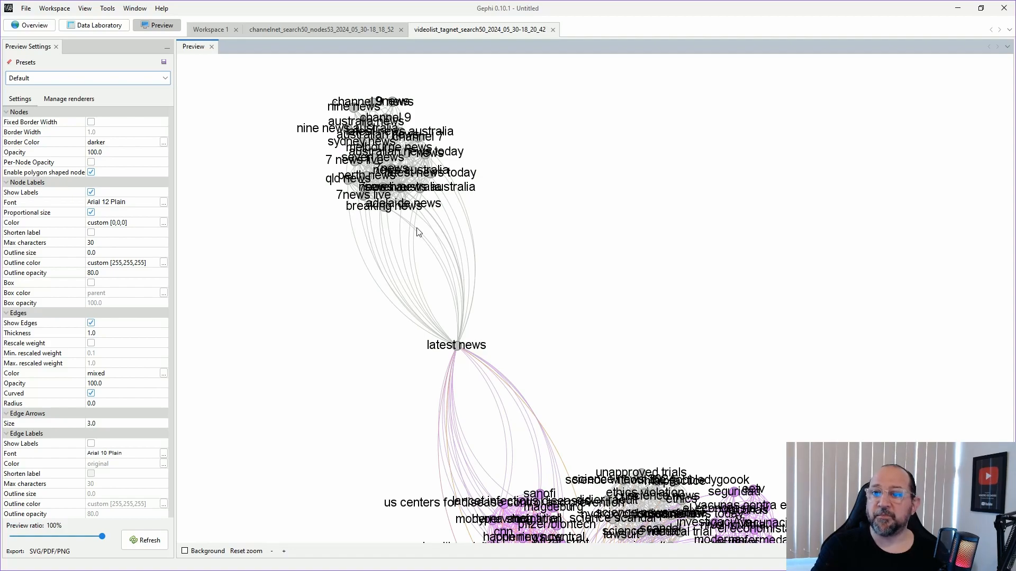
{"action": "left_click_drag", "start_coordinate": [381, 347], "coordinate": [312, 175]}
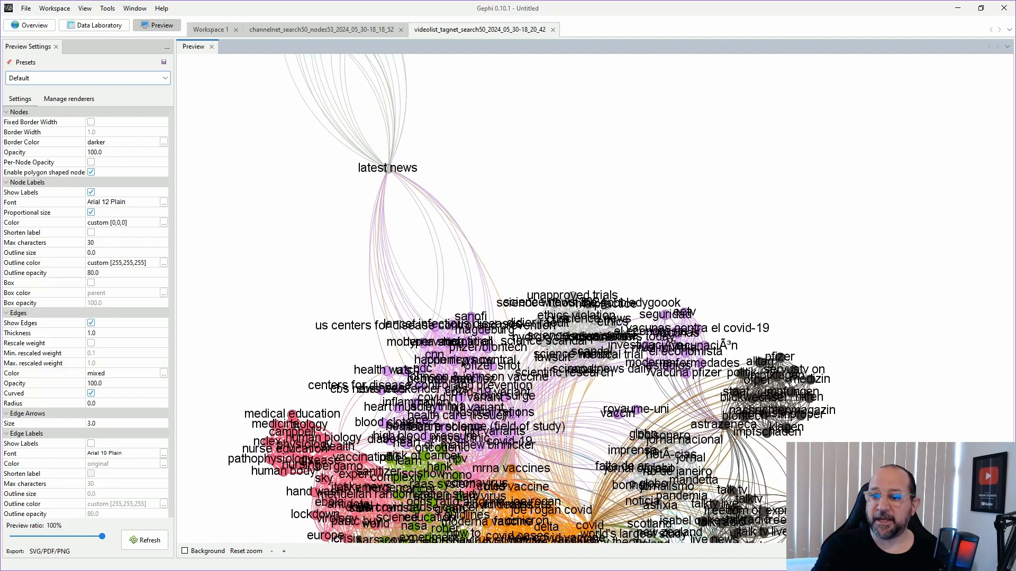
{"action": "left_click_drag", "start_coordinate": [461, 360], "coordinate": [471, 235]}
{"action": "left_click_drag", "start_coordinate": [484, 406], "coordinate": [409, 284]}
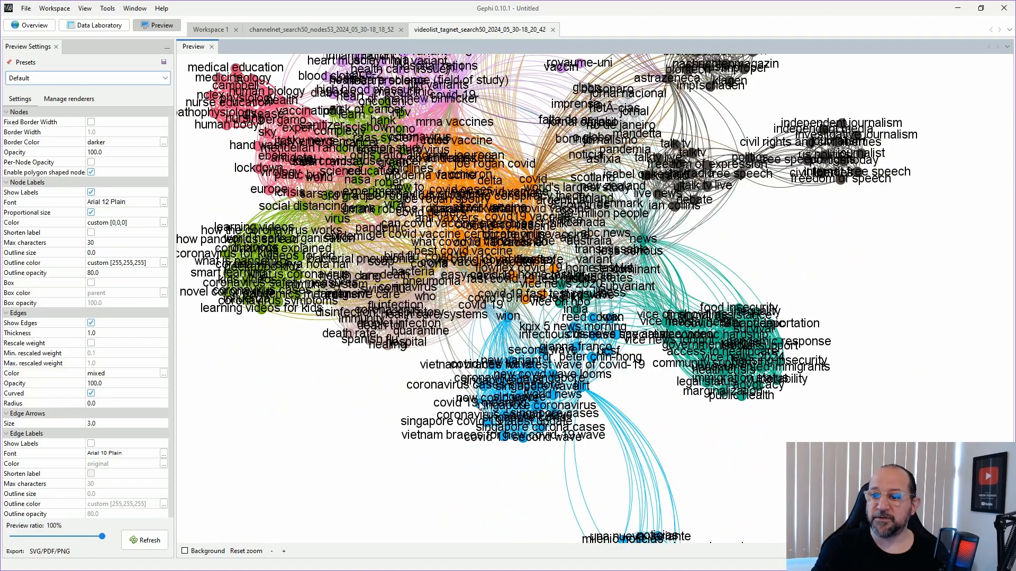
Set the preview's node label font size to 8, refresh the preview and check the label legibility up close.
{"action": "left_click", "coordinate": [163, 202]}
{"action": "left_click", "coordinate": [577, 237]}
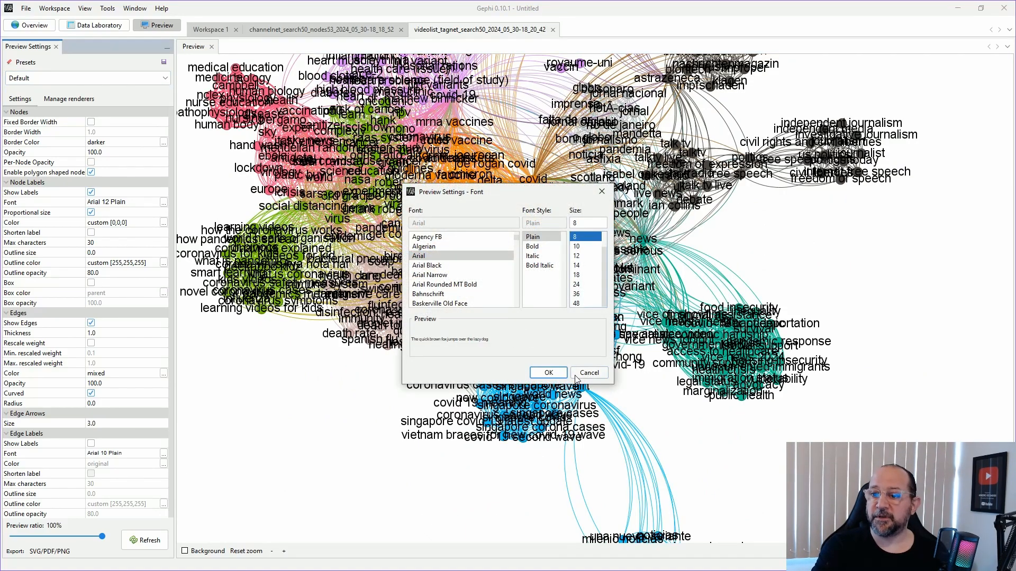
{"action": "left_click", "coordinate": [548, 372]}
{"action": "left_click", "coordinate": [150, 540]}
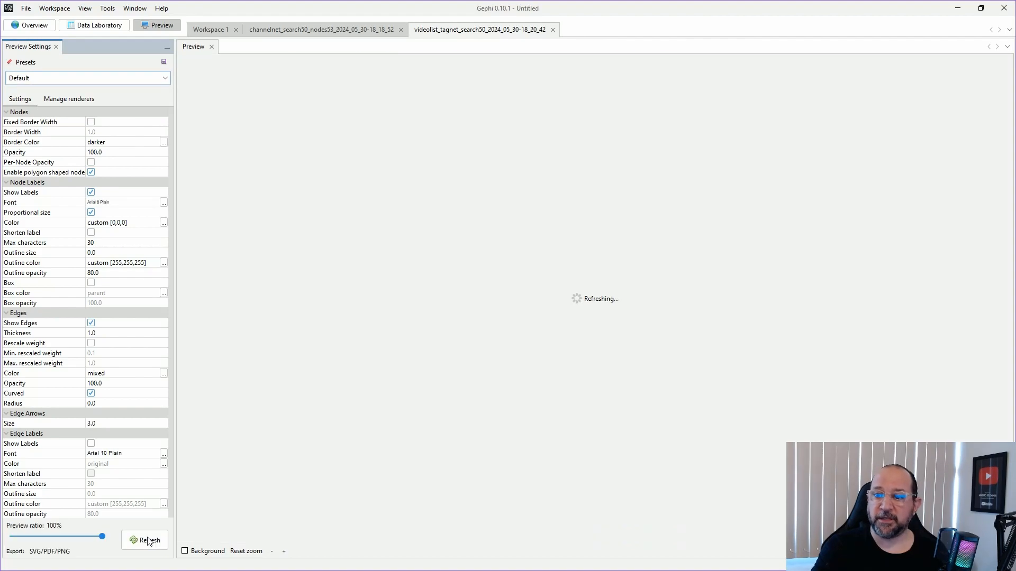
{"action": "scroll", "coordinate": [677, 278], "scroll_direction": "up", "scroll_amount": 3}
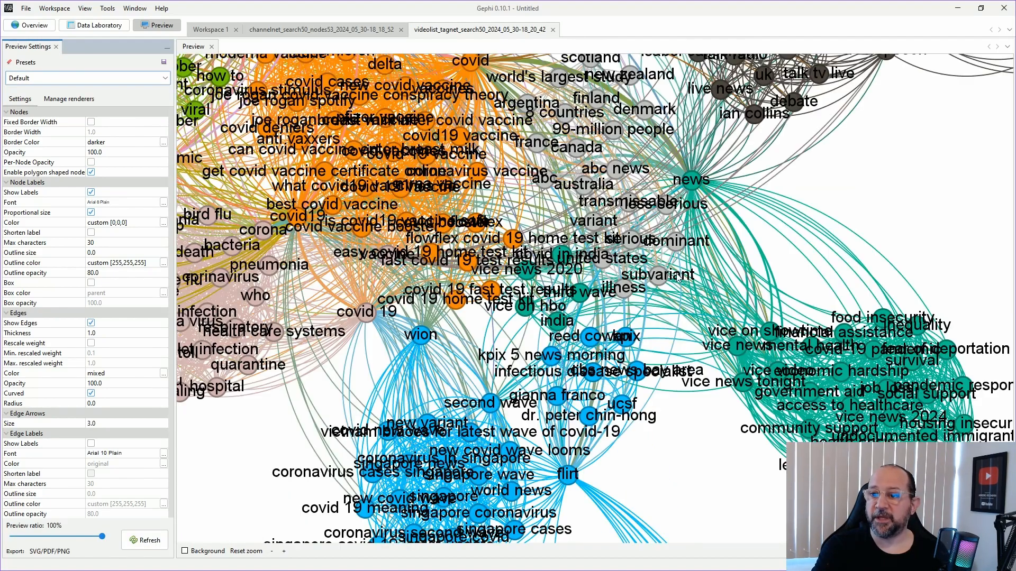
{"action": "left_click_drag", "start_coordinate": [675, 421], "coordinate": [669, 356]}
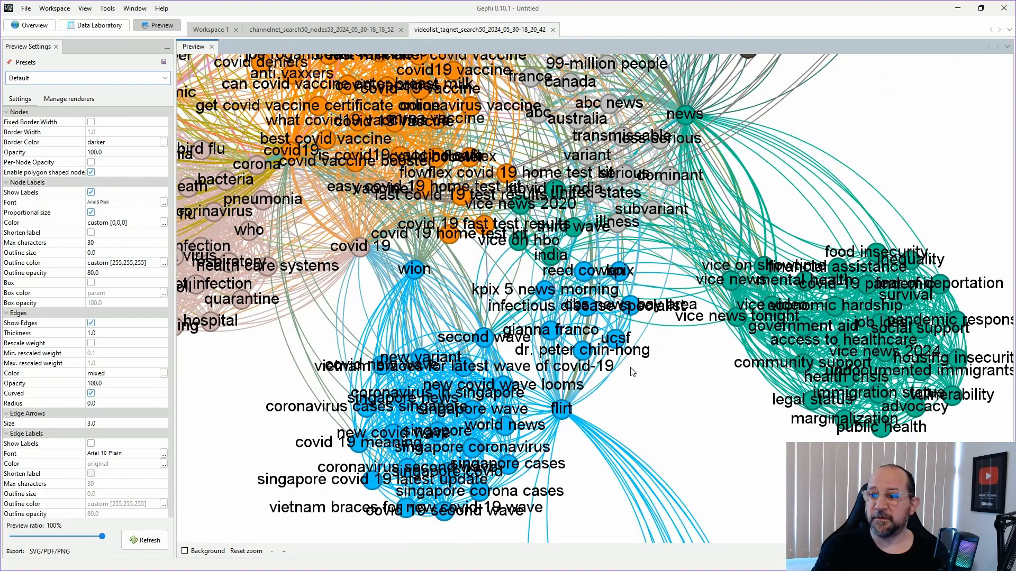
Reduce the preview's node label font size to 5, refresh the preview and check the labels in the clusters.
{"action": "left_click", "coordinate": [163, 202]}
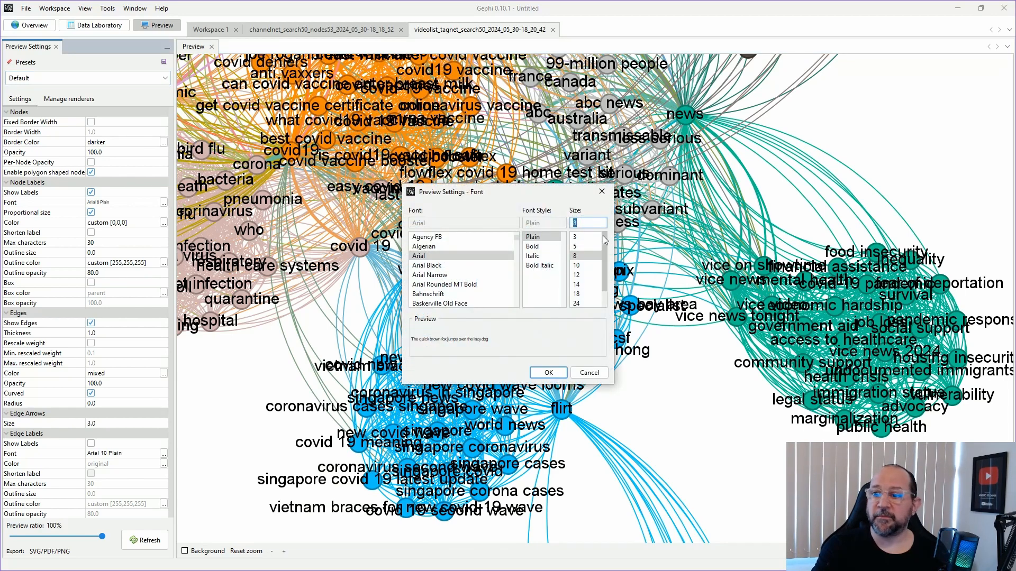
{"action": "left_click", "coordinate": [575, 246]}
{"action": "left_click", "coordinate": [549, 373]}
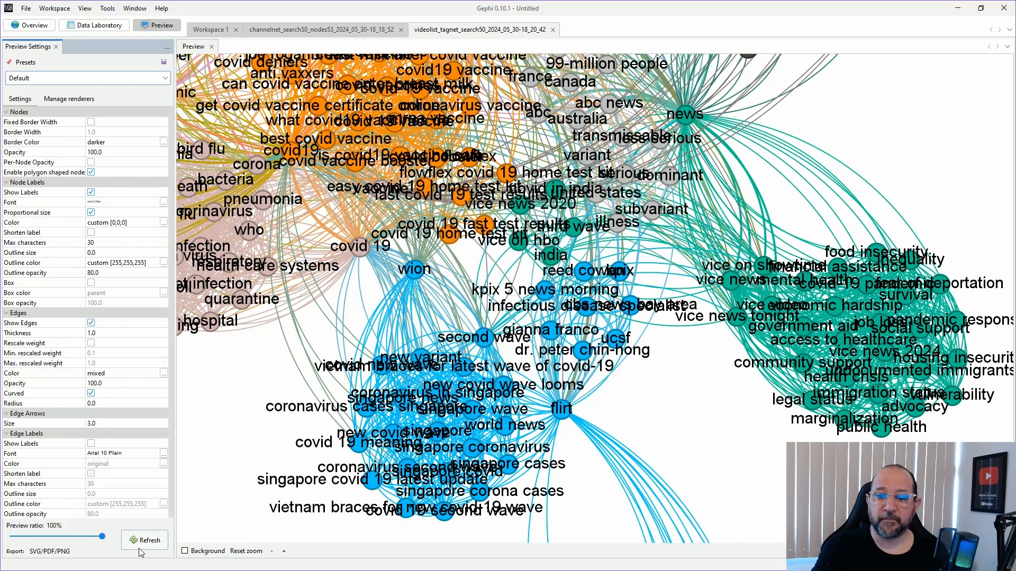
{"action": "left_click", "coordinate": [142, 541]}
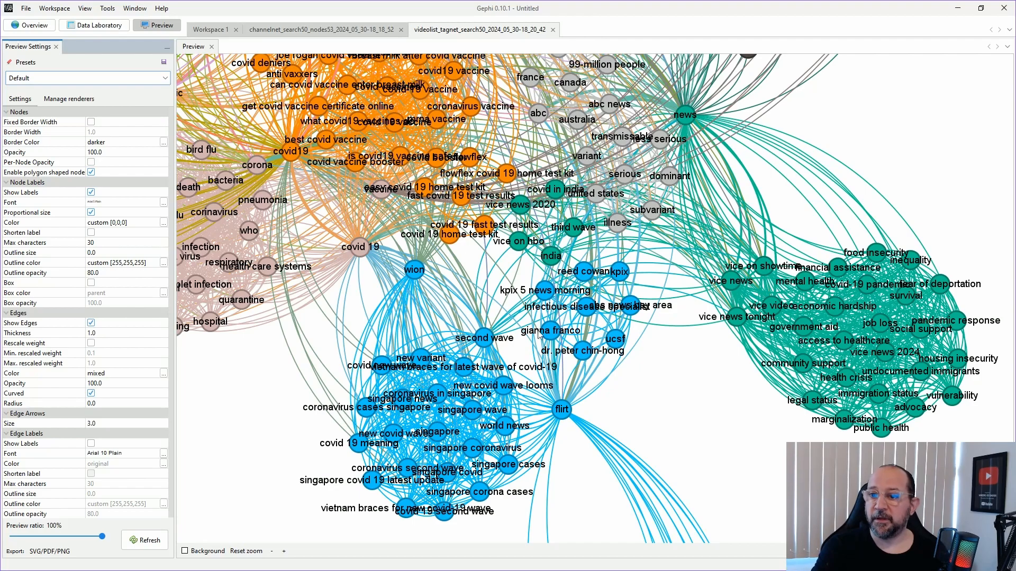
{"action": "scroll", "coordinate": [332, 327], "scroll_direction": "up", "scroll_amount": 6}
{"action": "left_click_drag", "start_coordinate": [320, 359], "coordinate": [206, 481]}
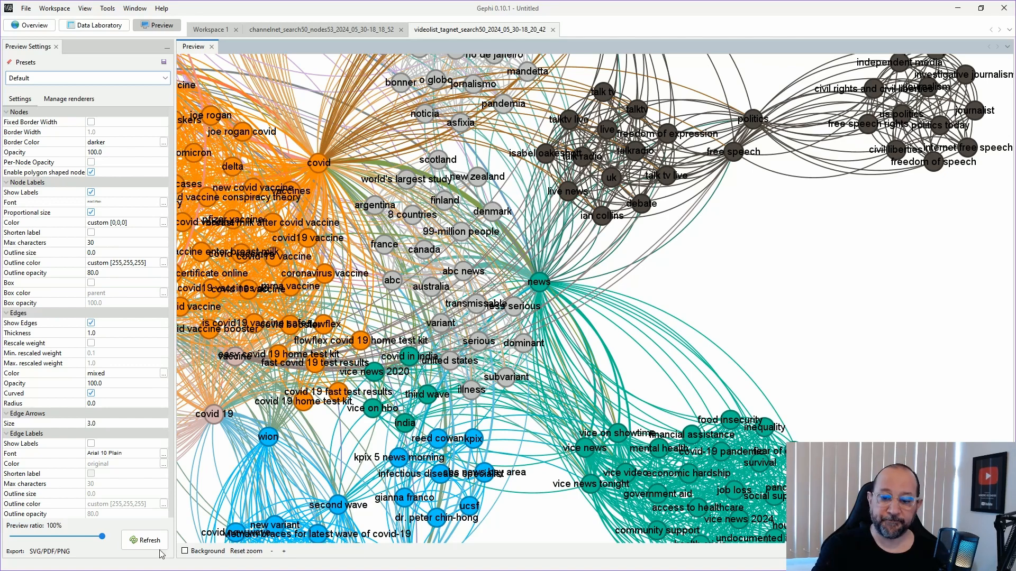
Switch to the browser, locate the downloaded videolist_search50 CSV in its folder and open it in Notepad++ to view the data.
{"action": "left_click", "coordinate": [962, 8]}
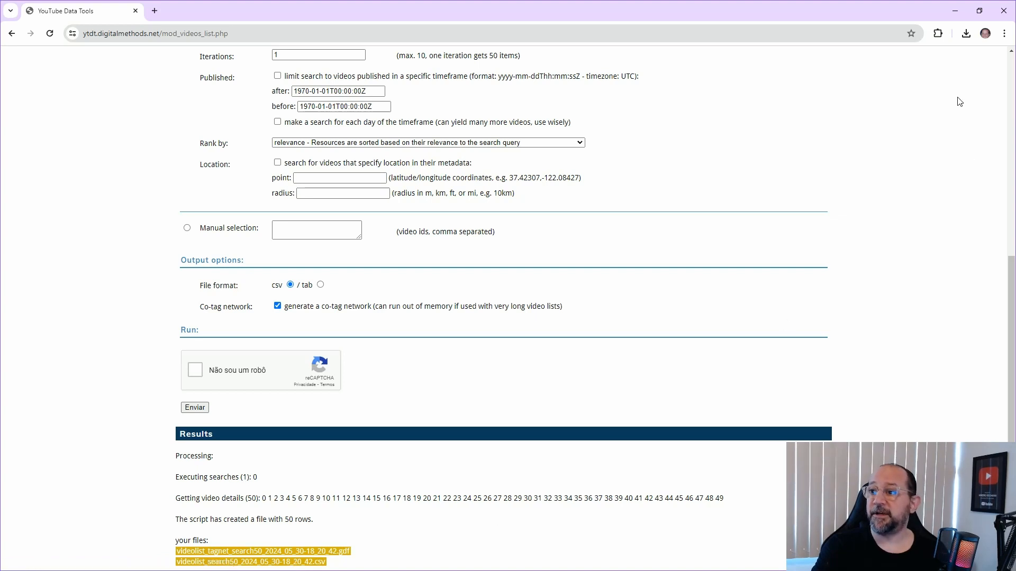
{"action": "left_click", "coordinate": [966, 34]}
{"action": "mouse_move", "coordinate": [895, 75]}
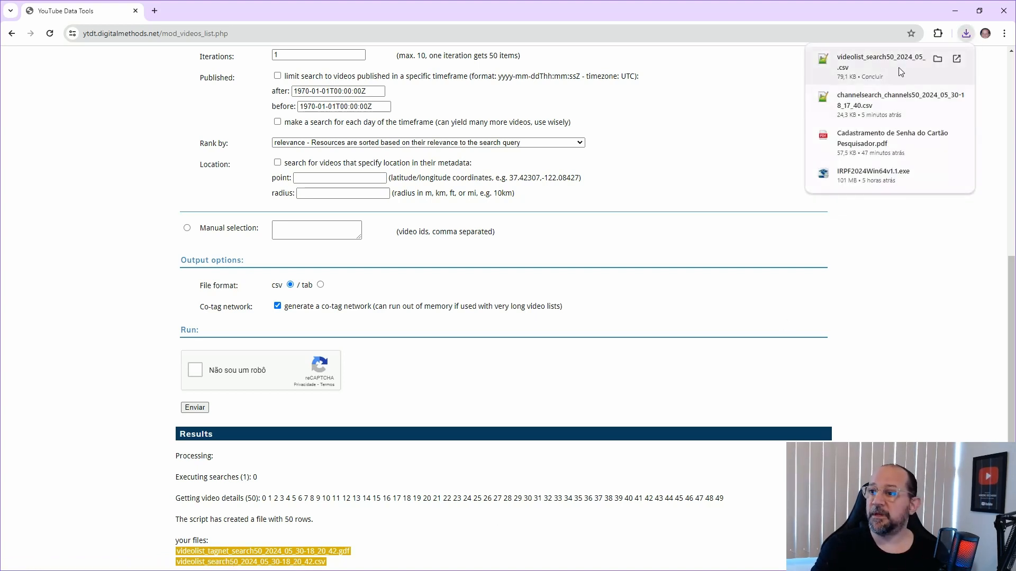
{"action": "left_click", "coordinate": [937, 58]}
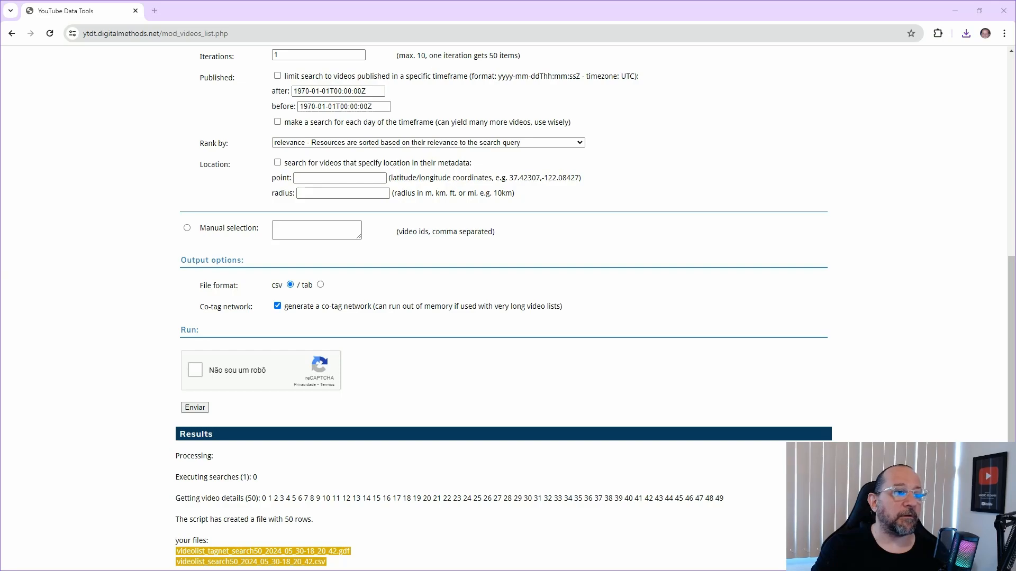
{"action": "key", "text": "Return"}
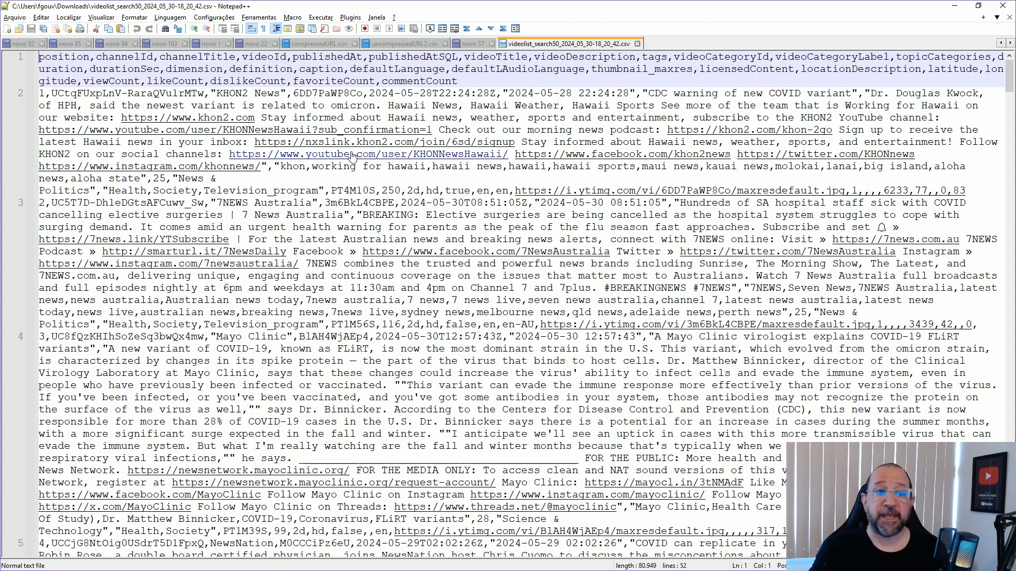
Return to YouTube Data Tools in the browser and open the Video Co-commenting Network module.
{"action": "key", "text": "alt+Tab"}
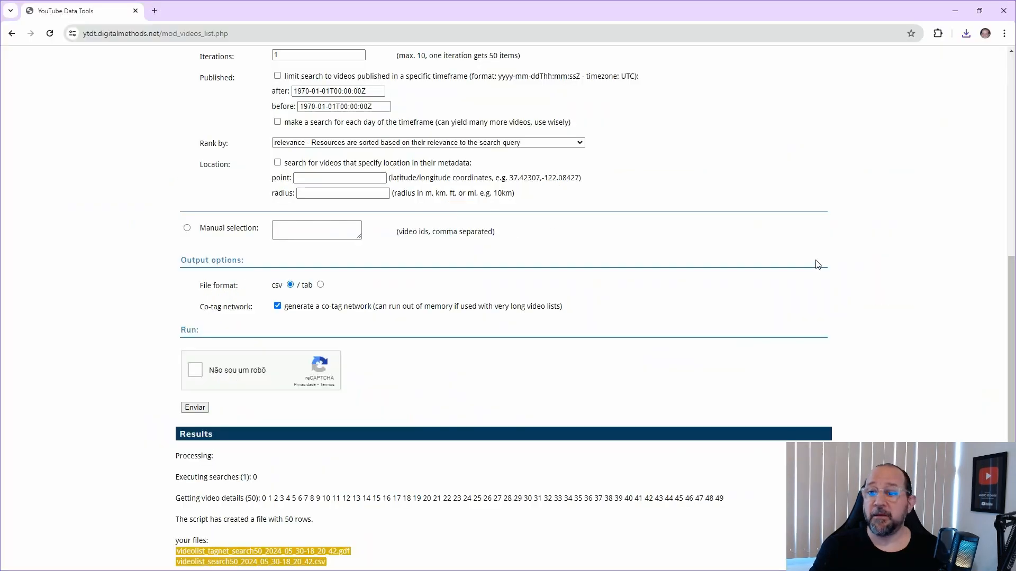
{"action": "scroll", "coordinate": [767, 256], "scroll_direction": "up", "scroll_amount": 6}
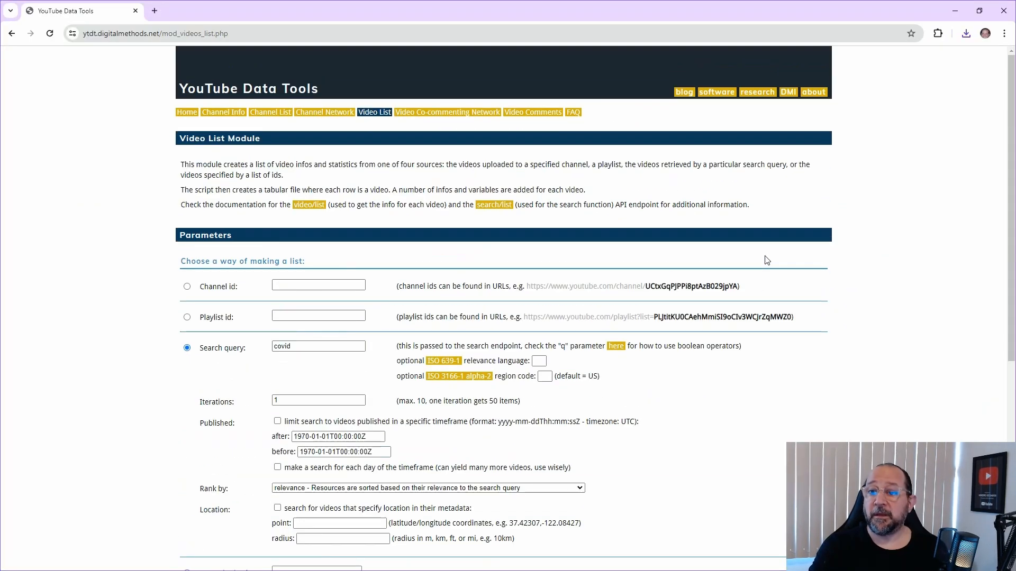
{"action": "left_click", "coordinate": [444, 116]}
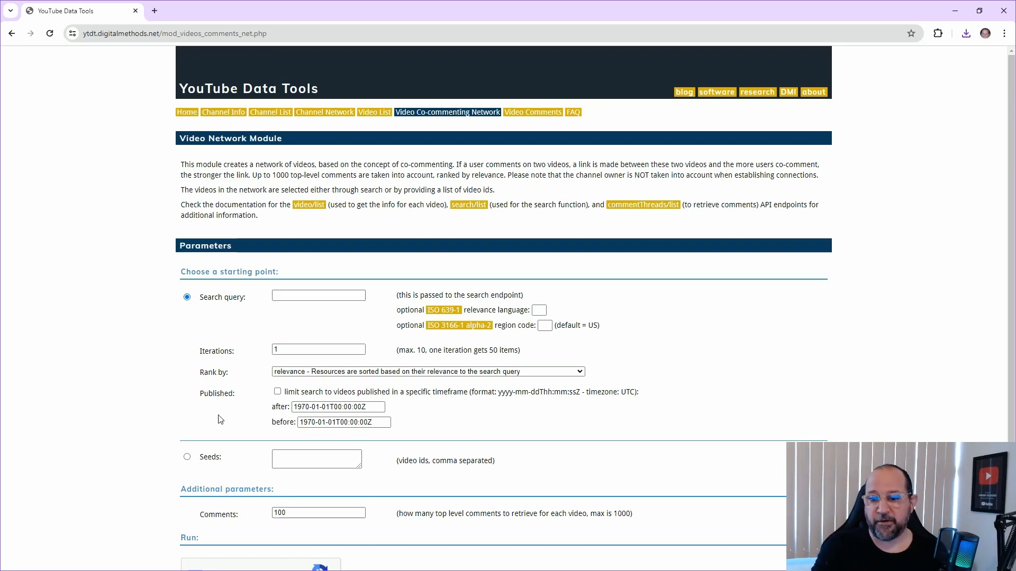
Run the Video Co-commenting Network module for the search query VOSviewer, completing the reCAPTCHA check before submitting.
{"action": "left_click", "coordinate": [292, 296]}
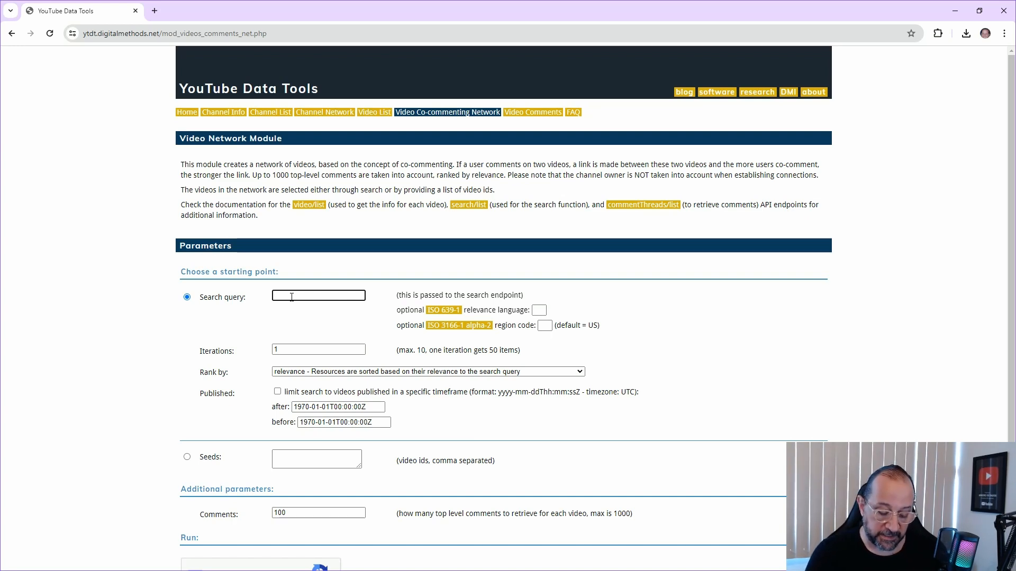
{"action": "key", "text": "Caps_Lock"}
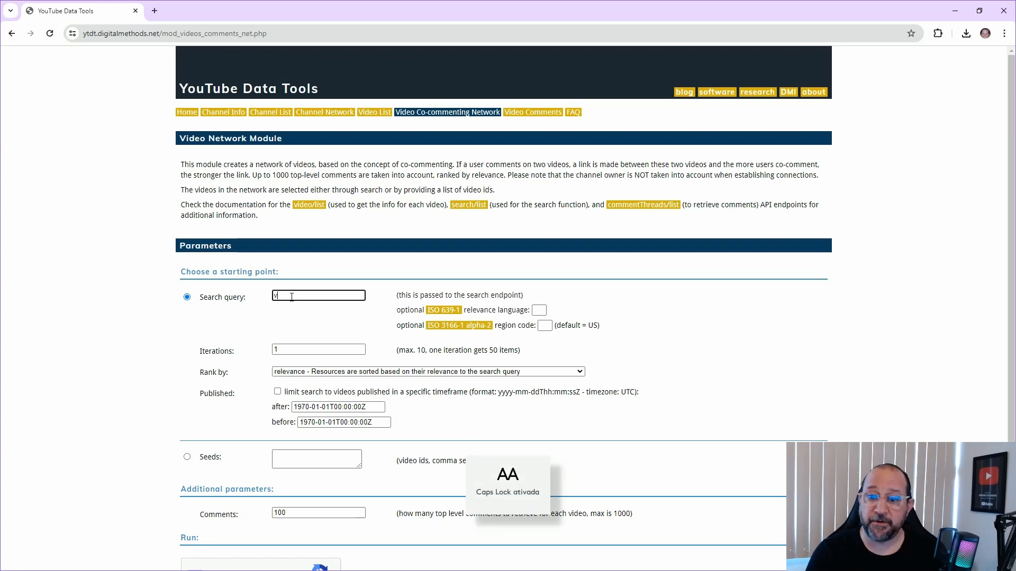
{"action": "type", "text": "OS"}
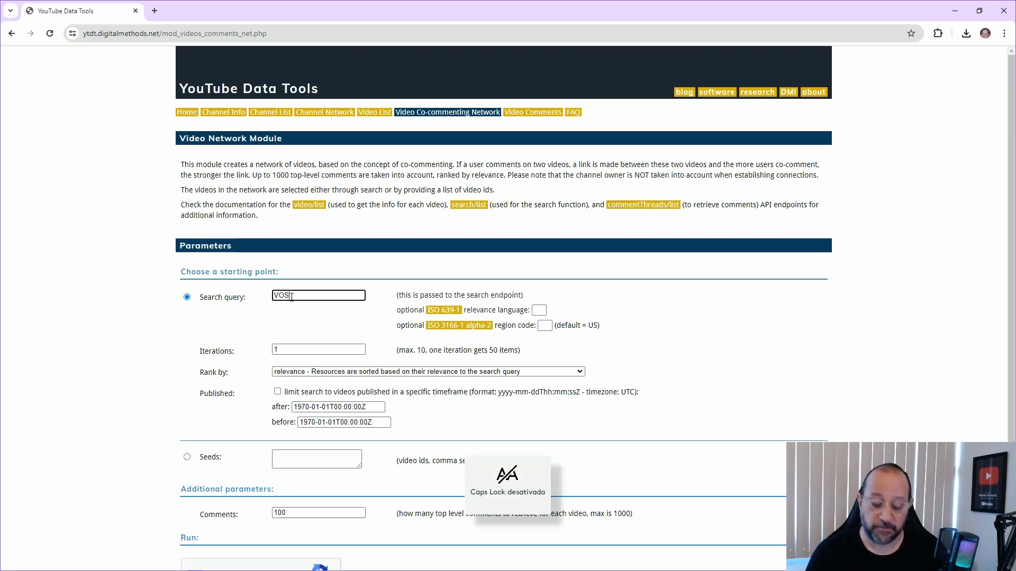
{"action": "type", "text": "ve"}
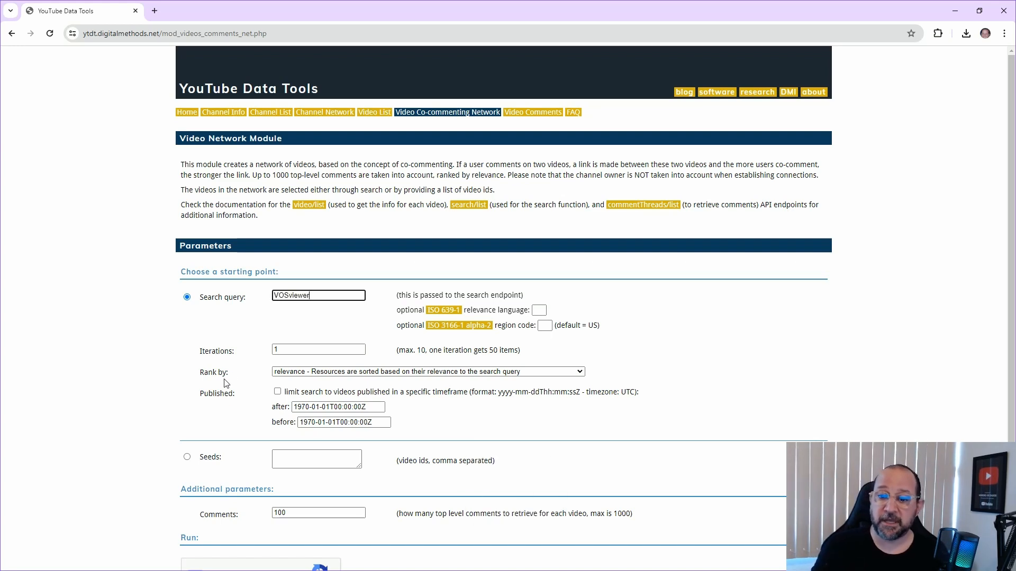
{"action": "scroll", "coordinate": [238, 476], "scroll_direction": "down", "scroll_amount": 1}
{"action": "left_click", "coordinate": [195, 519]}
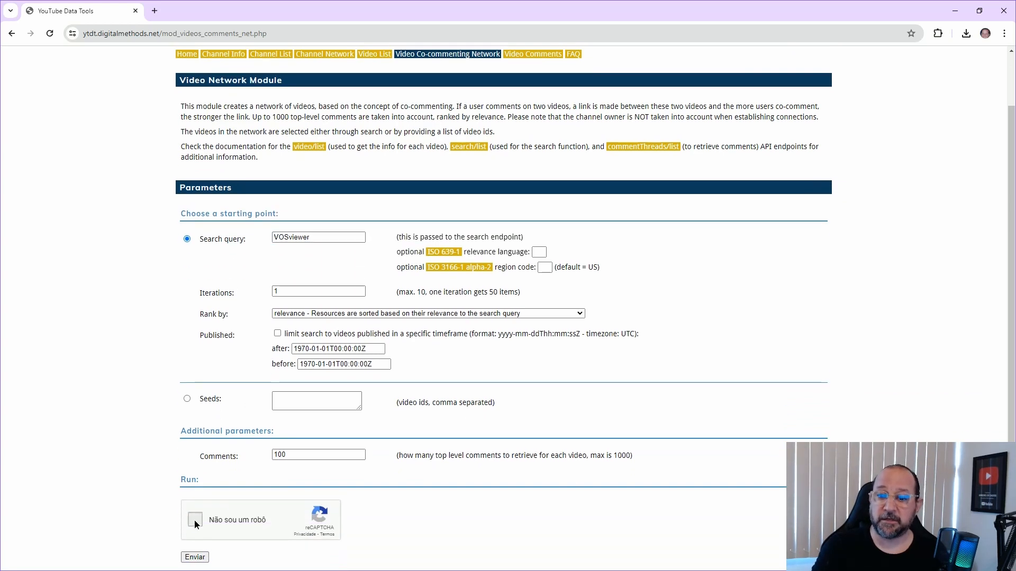
{"action": "left_click", "coordinate": [201, 556]}
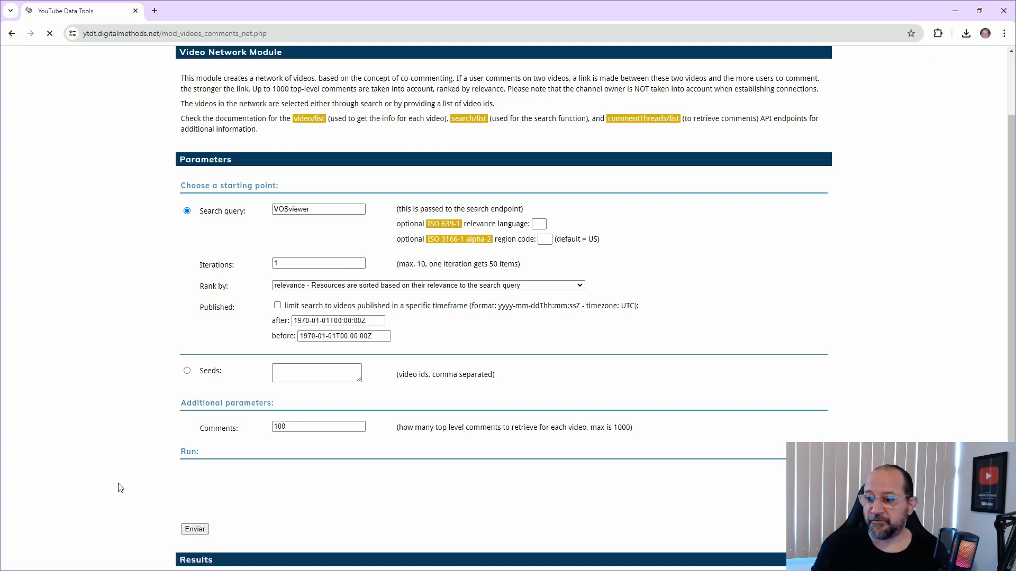
Download the related video network GDF file, import it into a new Gephi workspace and show the graph in the Overview.
{"action": "scroll", "coordinate": [123, 484], "scroll_direction": "down", "scroll_amount": 2}
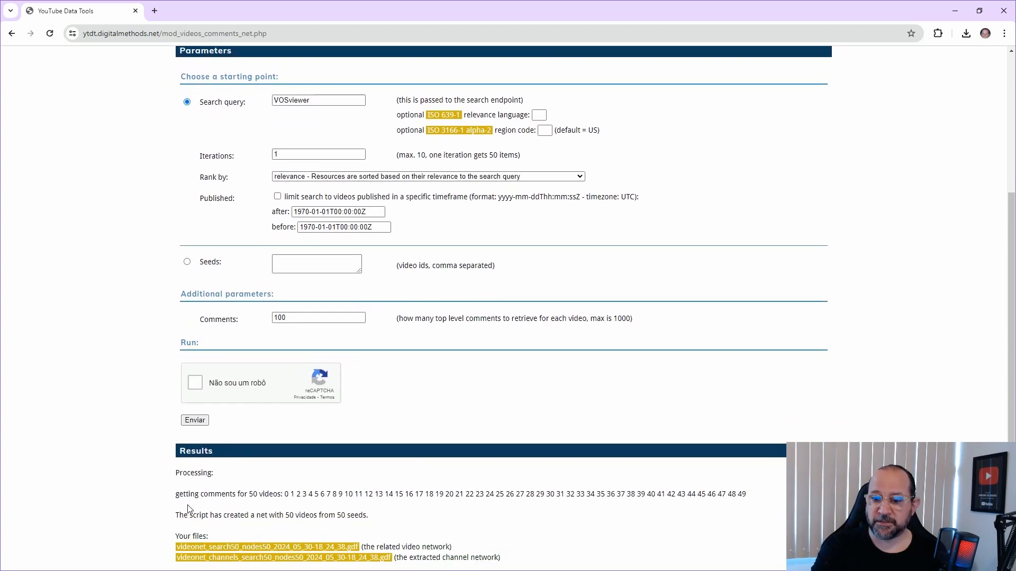
{"action": "left_click", "coordinate": [305, 551]}
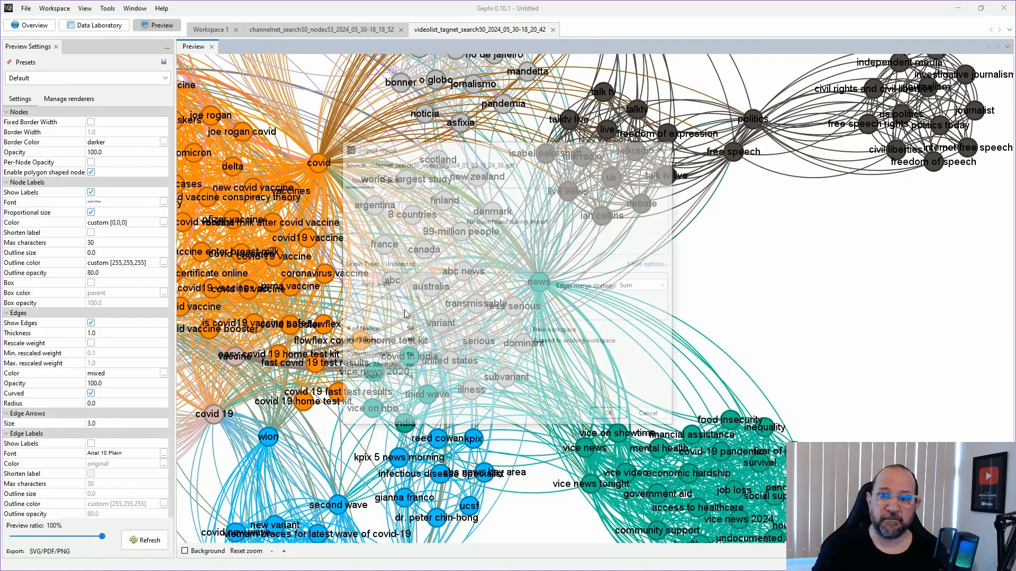
{"action": "left_click", "coordinate": [608, 416]}
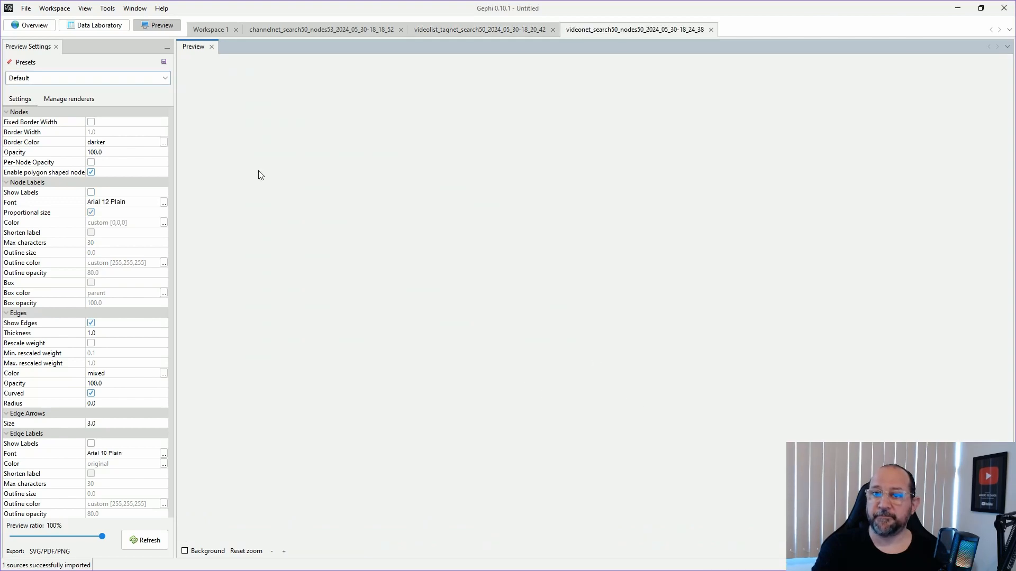
{"action": "left_click", "coordinate": [32, 25]}
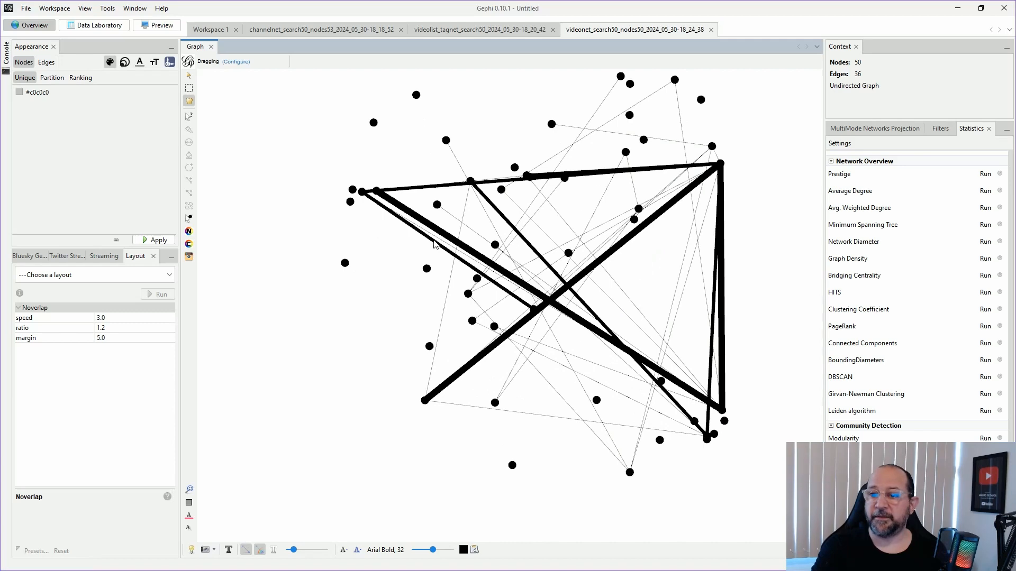
Show the node labels on the video network and run the Fruchterman Reingold layout.
{"action": "left_click", "coordinate": [229, 550]}
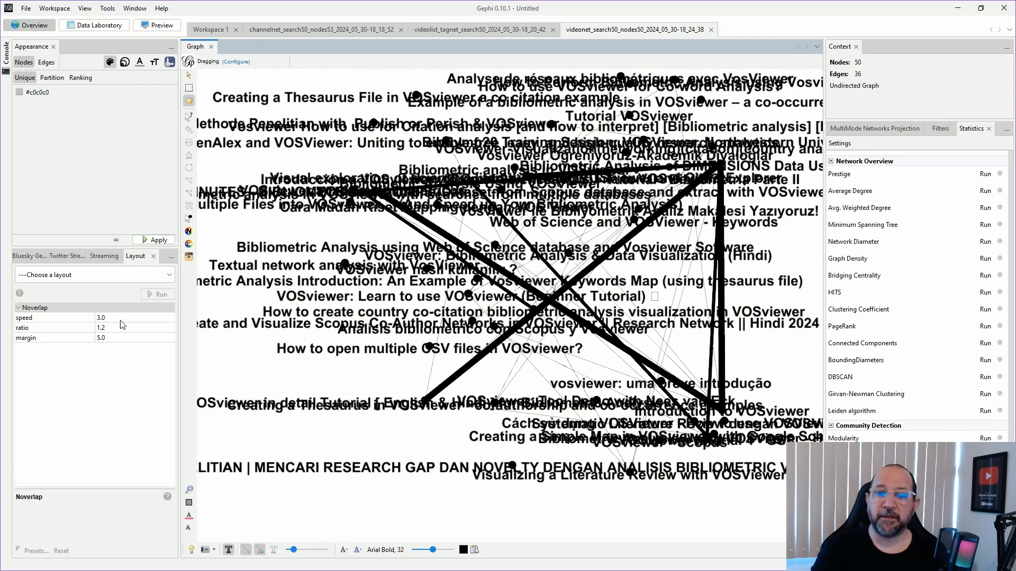
{"action": "left_click", "coordinate": [168, 275]}
{"action": "left_click", "coordinate": [129, 391]}
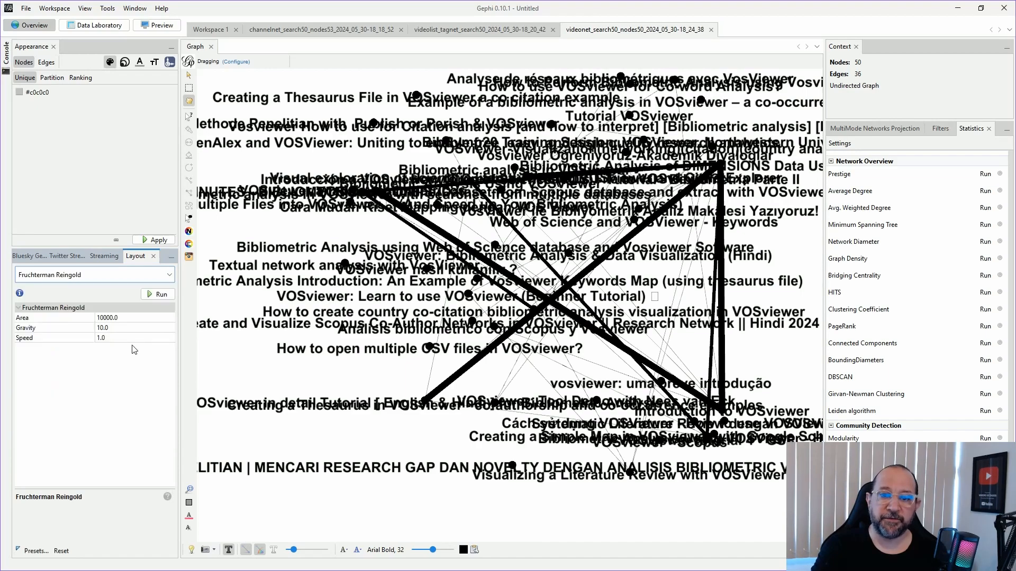
{"action": "left_click", "coordinate": [149, 296]}
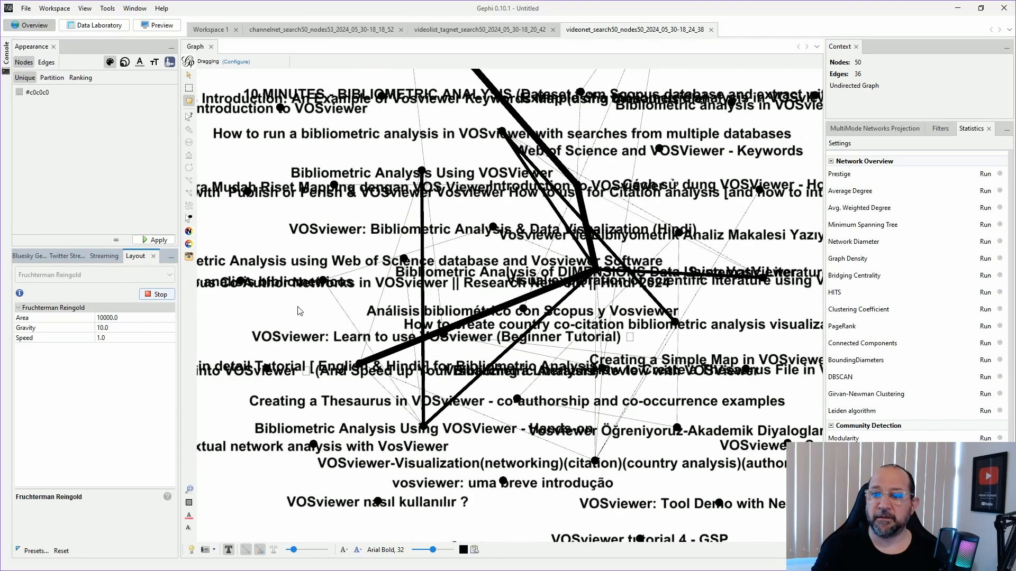
{"action": "scroll", "coordinate": [441, 290], "scroll_direction": "down", "scroll_amount": 3}
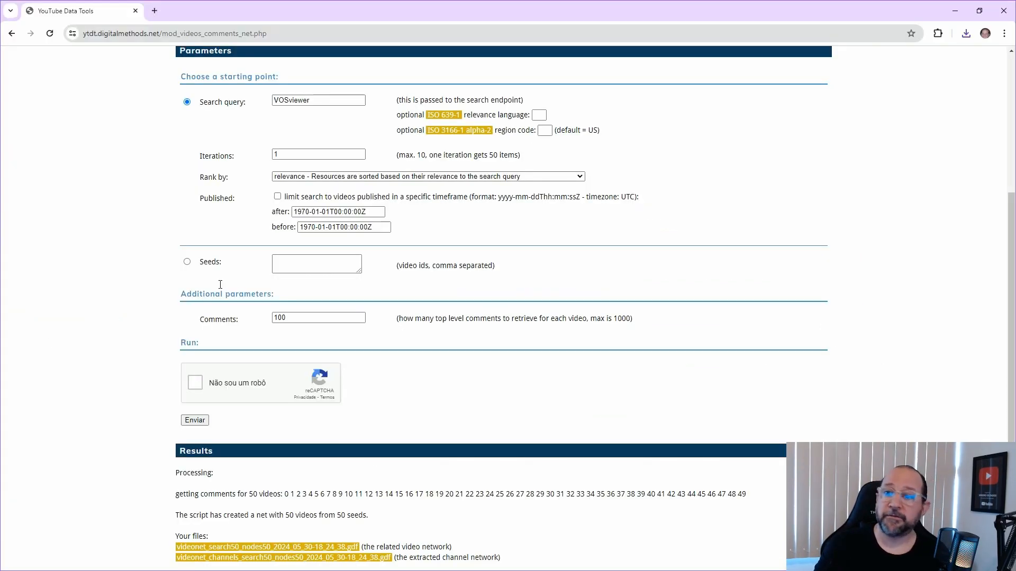
Switch to the browser, download the extracted channel network GDF file and import it into Gephi as a new undirected workspace.
{"action": "scroll", "coordinate": [647, 220], "scroll_direction": "up", "scroll_amount": 3}
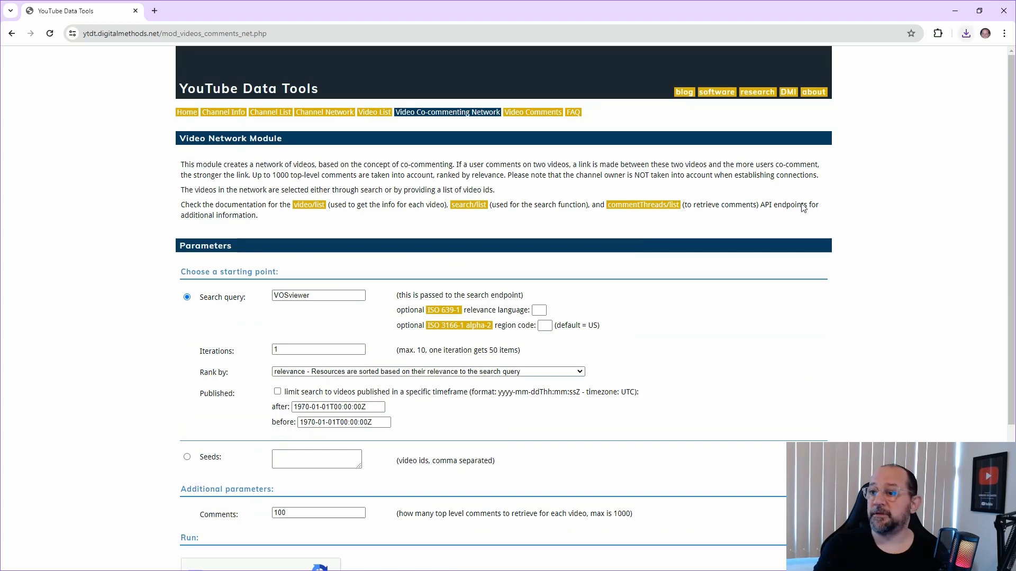
{"action": "scroll", "coordinate": [802, 209], "scroll_direction": "down", "scroll_amount": 4}
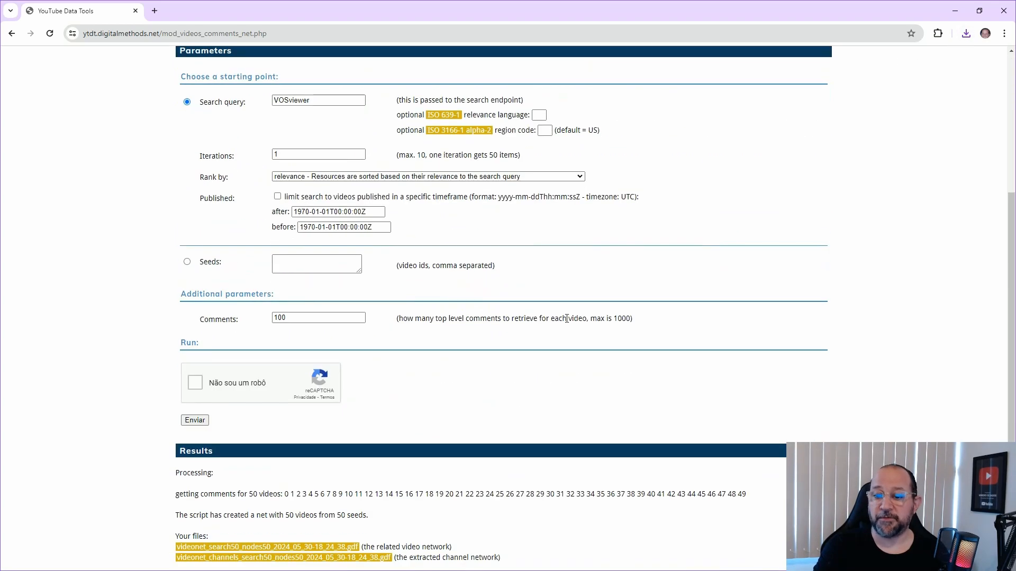
{"action": "left_click", "coordinate": [264, 562]}
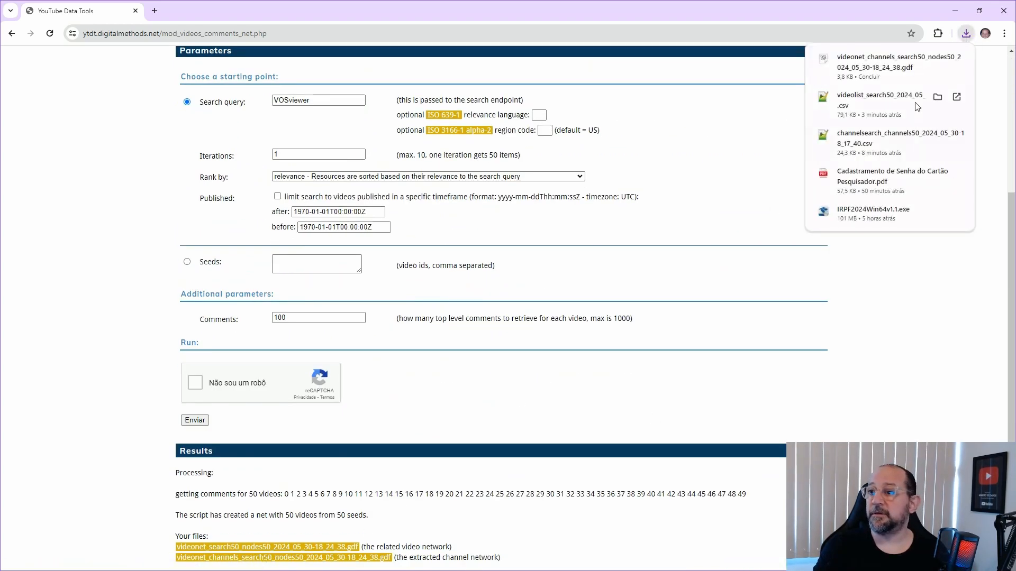
{"action": "left_click", "coordinate": [873, 60]}
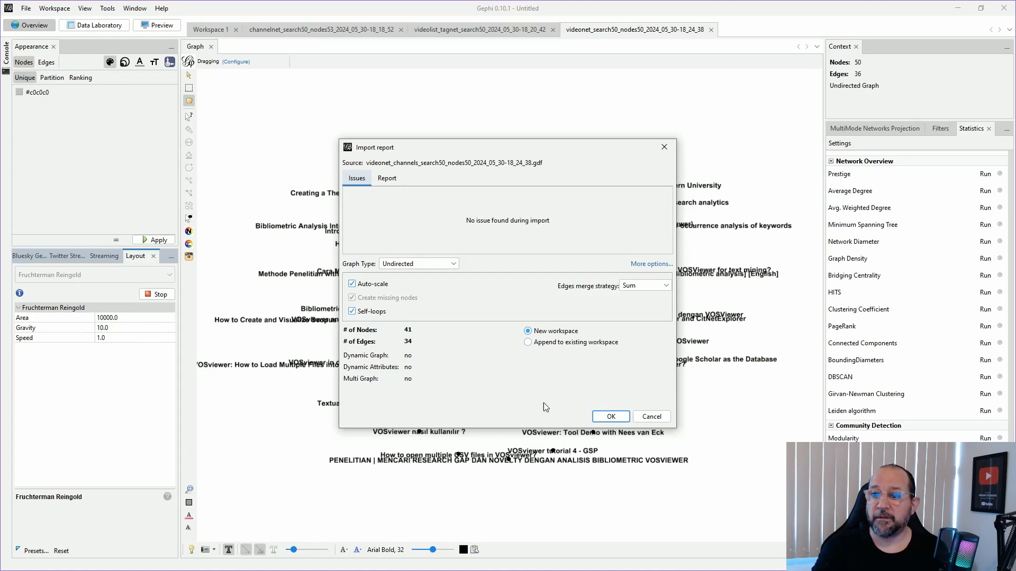
{"action": "left_click", "coordinate": [610, 416]}
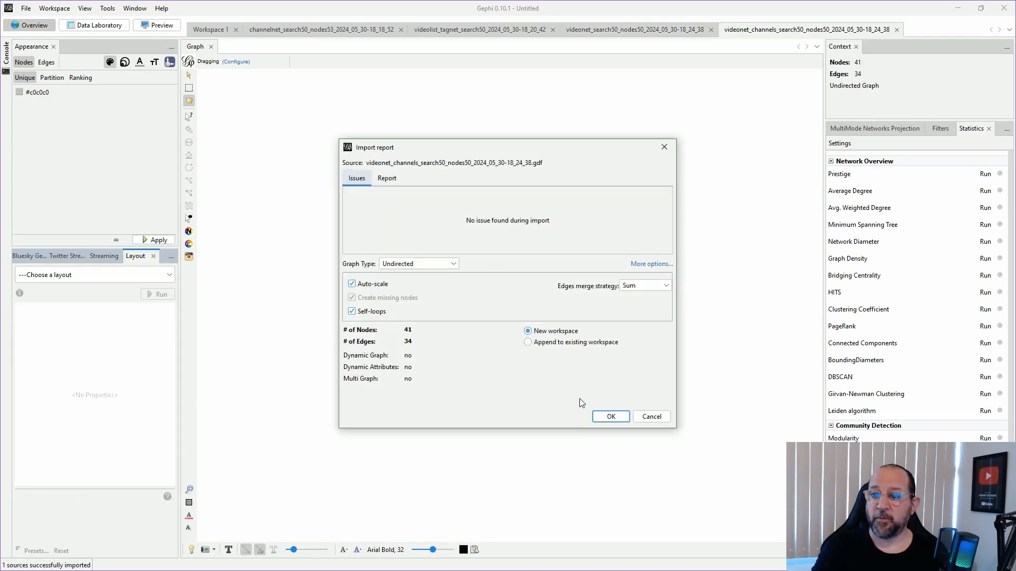
{"action": "left_click", "coordinate": [611, 417]}
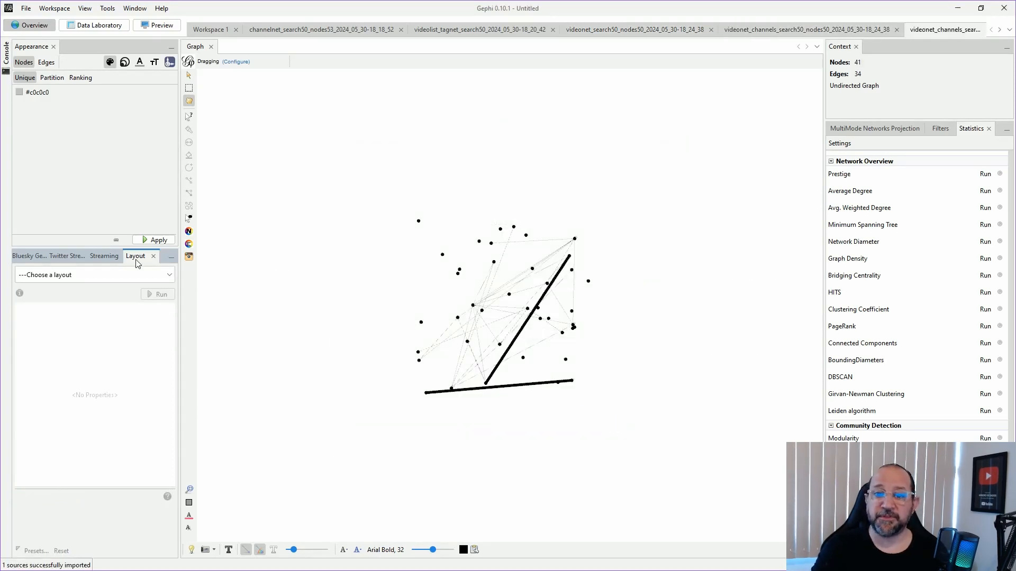
Run the Fruchterman Reingold layout on the channel network and show its node labels.
{"action": "left_click", "coordinate": [164, 276]}
{"action": "left_click", "coordinate": [98, 395]}
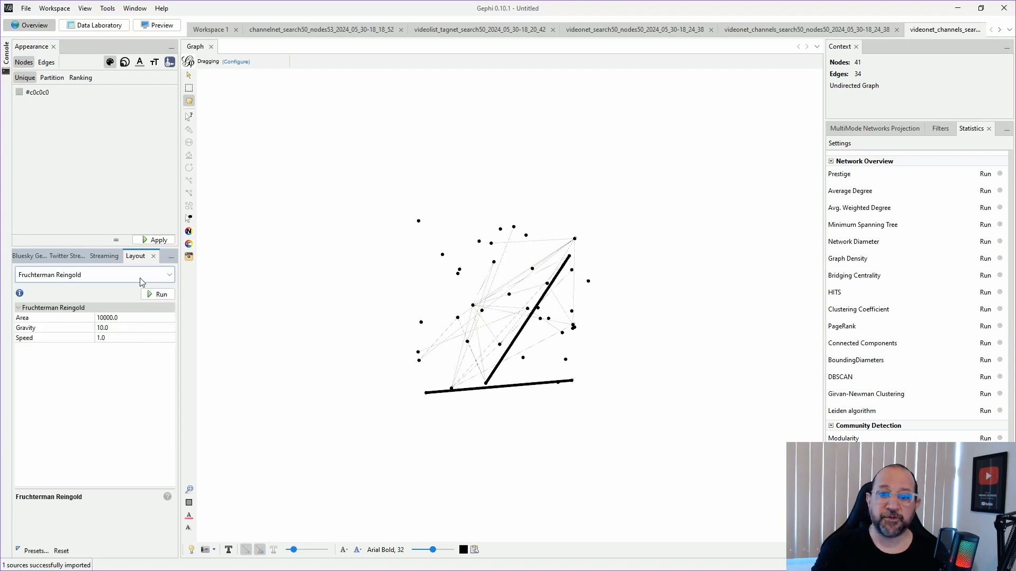
{"action": "left_click", "coordinate": [150, 294]}
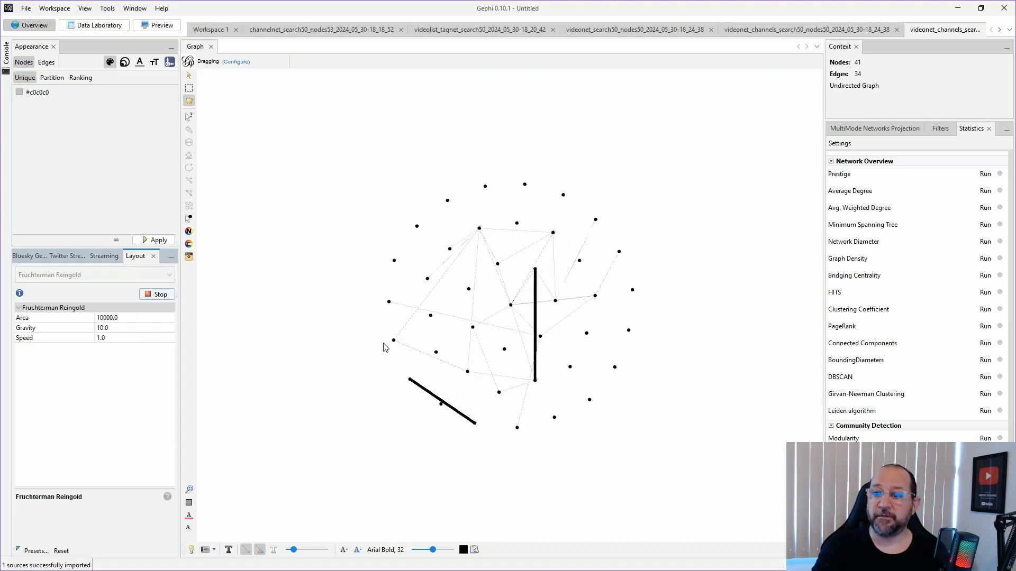
{"action": "left_click", "coordinate": [228, 550]}
{"action": "scroll", "coordinate": [322, 412], "scroll_direction": "up", "scroll_amount": 3}
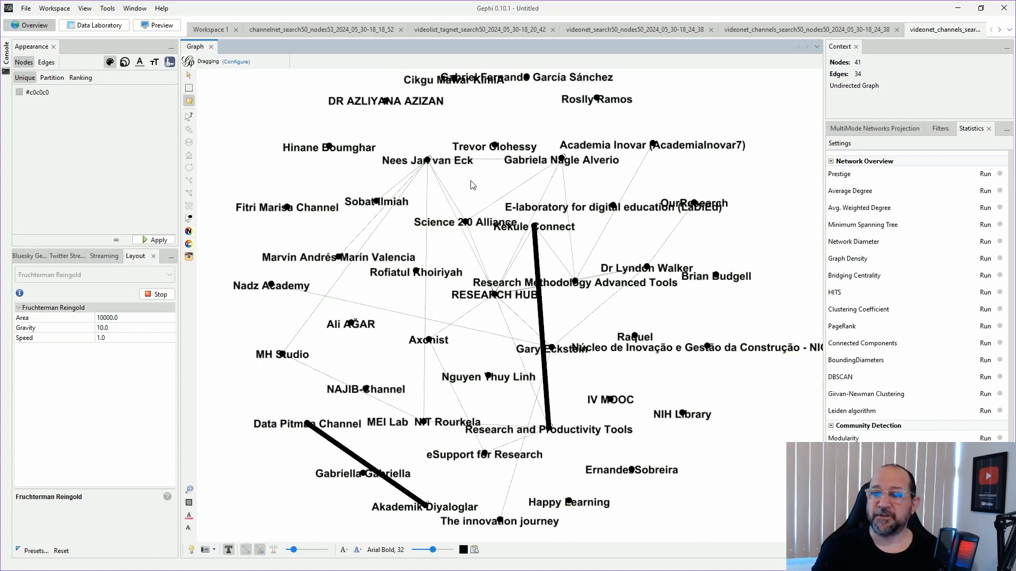
{"action": "mouse_move", "coordinate": [718, 464]}
{"action": "left_mouse_down"}
{"action": "mouse_move", "coordinate": [712, 442]}
{"action": "mouse_move", "coordinate": [735, 464]}
{"action": "mouse_move", "coordinate": [710, 469]}
{"action": "mouse_move", "coordinate": [717, 463]}
{"action": "left_mouse_up"}
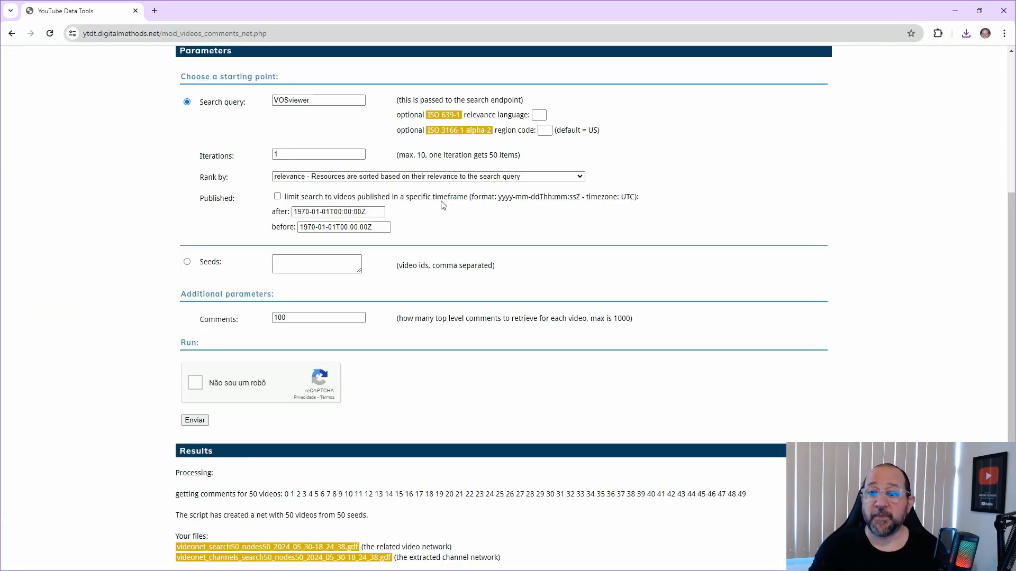
Switch to YouTube Data Tools in the browser and review its channel and video module pages, including Video Comments.
{"action": "scroll", "coordinate": [476, 228], "scroll_direction": "up", "scroll_amount": 5}
{"action": "left_click", "coordinate": [533, 112]}
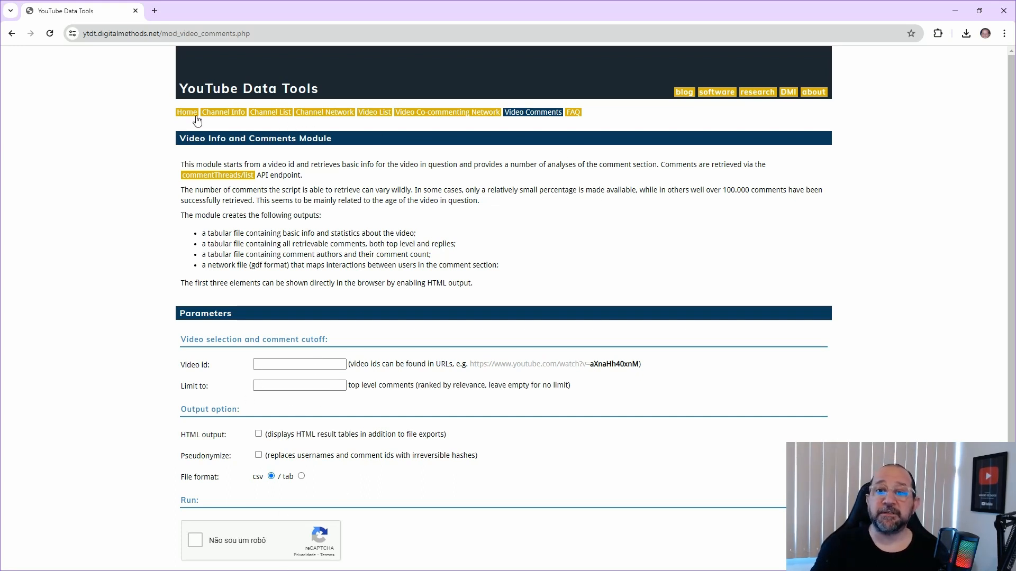
{"action": "left_click", "coordinate": [226, 119]}
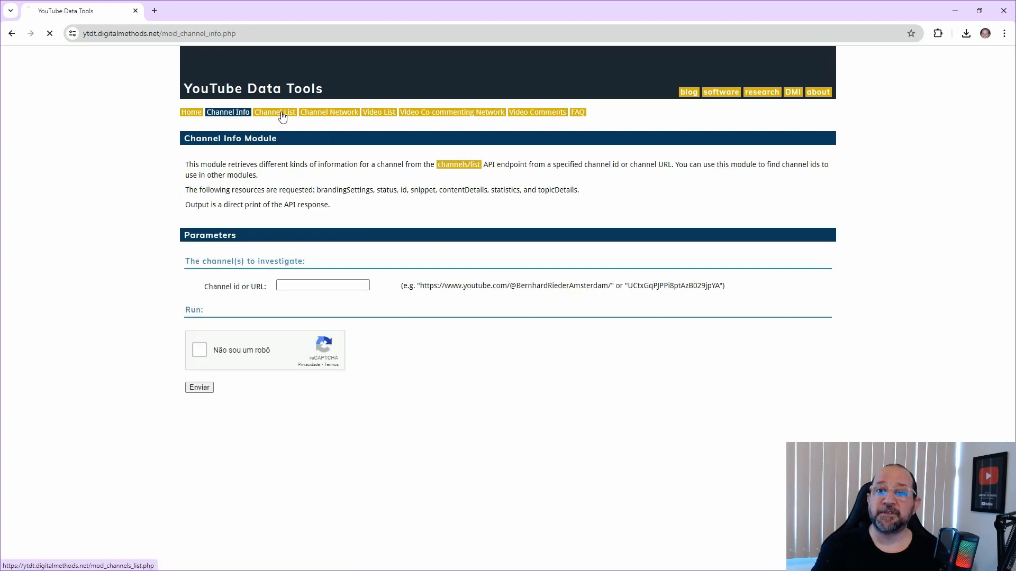
{"action": "left_click", "coordinate": [282, 118]}
{"action": "left_click", "coordinate": [344, 114]}
{"action": "left_click", "coordinate": [376, 116]}
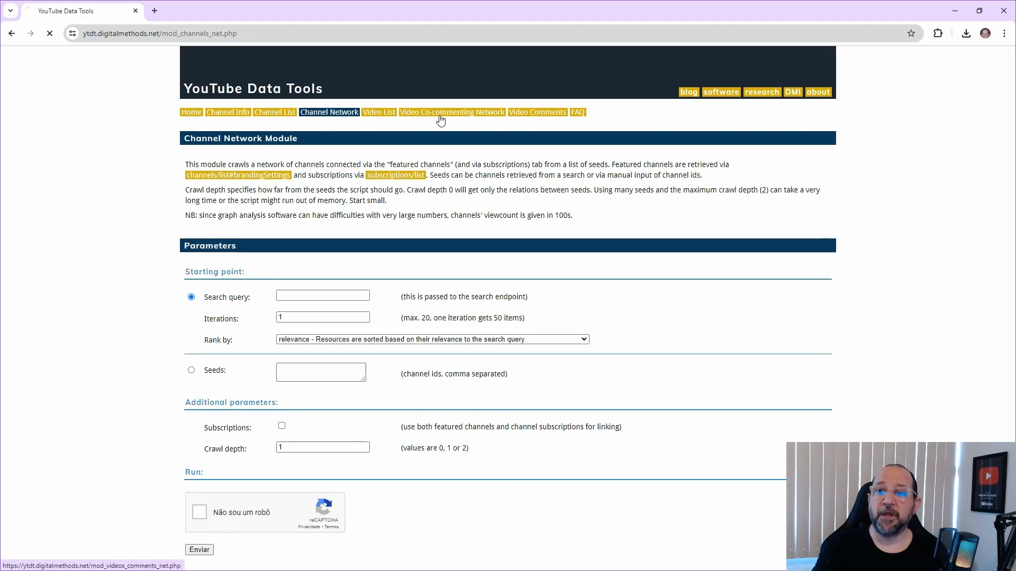
{"action": "left_click", "coordinate": [439, 118]}
{"action": "left_click", "coordinate": [526, 118]}
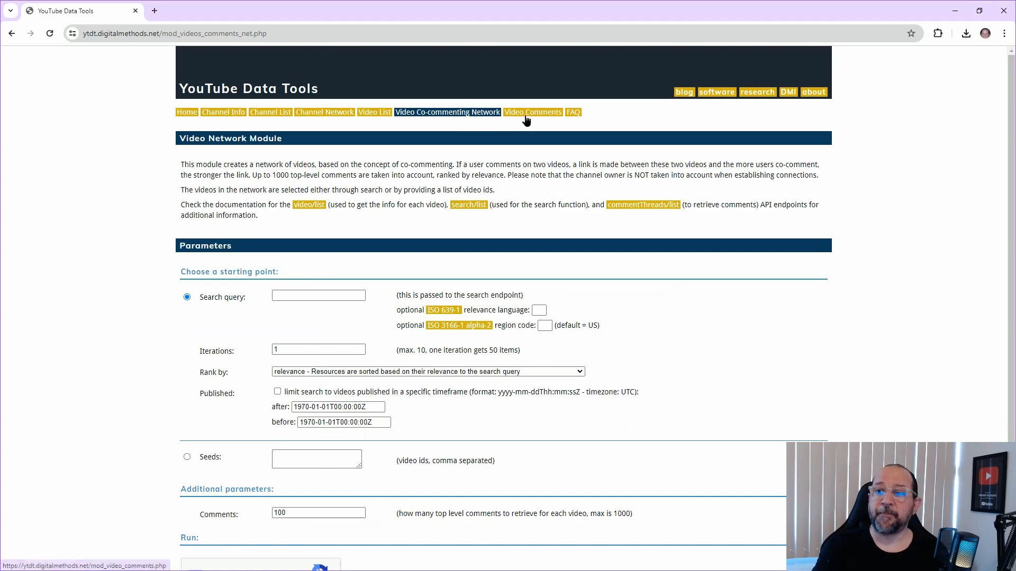